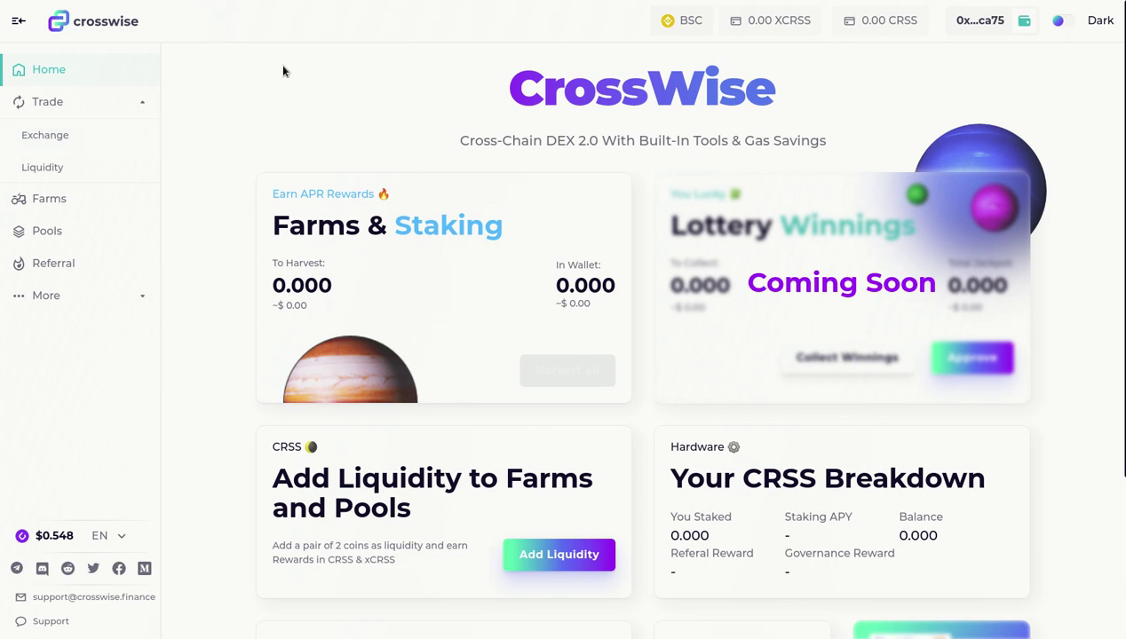
Step: Open the Farms page, look through the list of LP farms and expand the BNB-BUSD farm's details
left_click(56, 200)
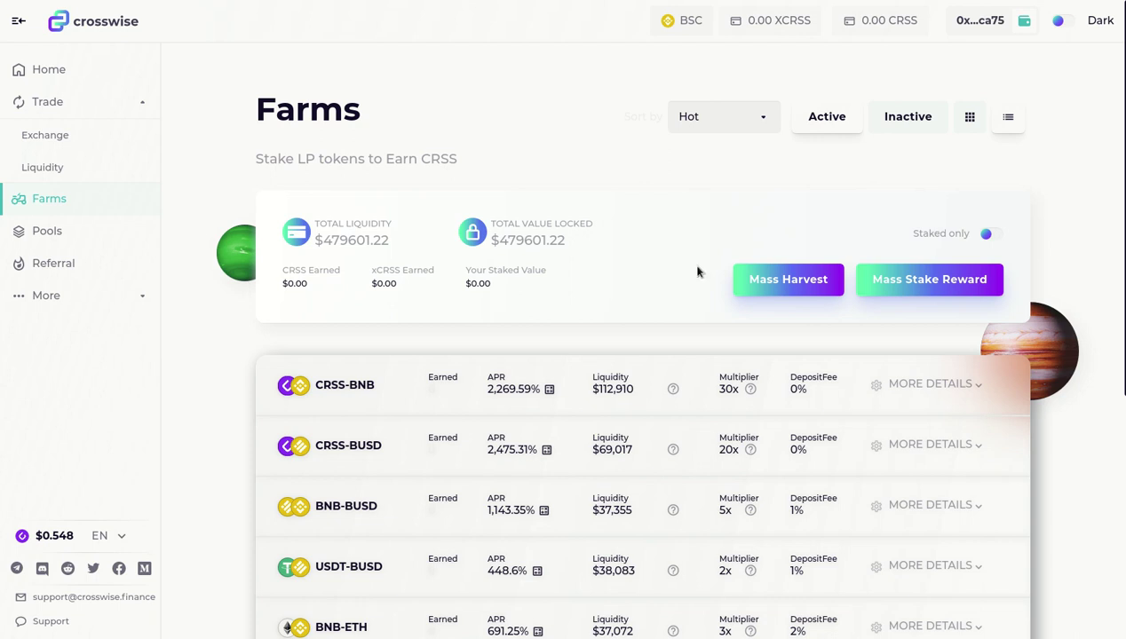
left_click_drag(364, 110, 246, 110)
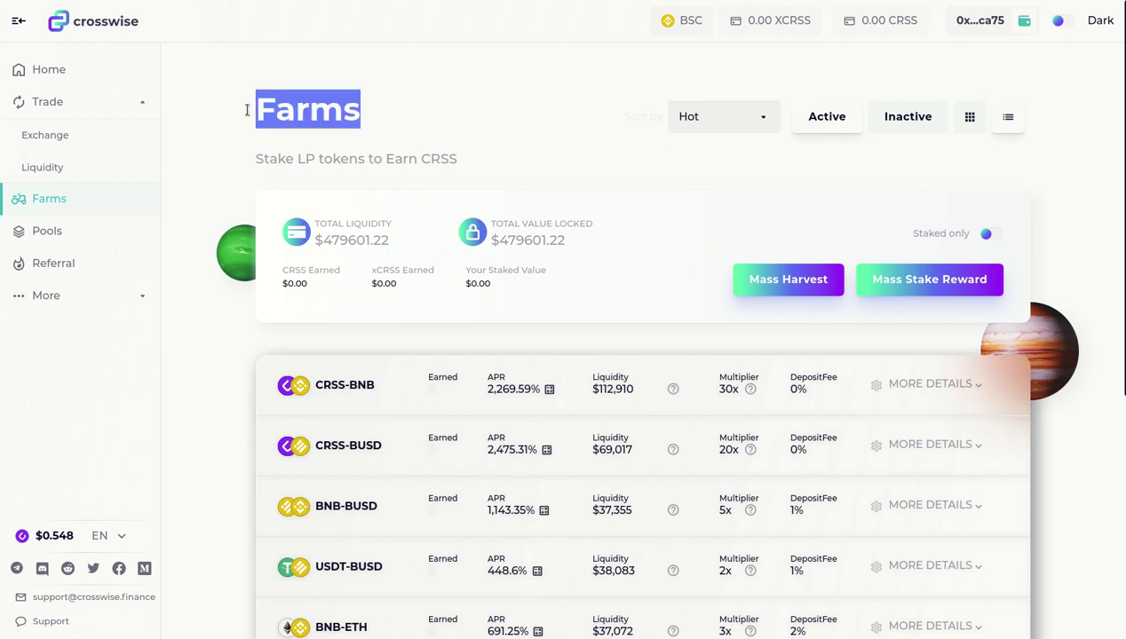
left_click(299, 155)
double_click(300, 157)
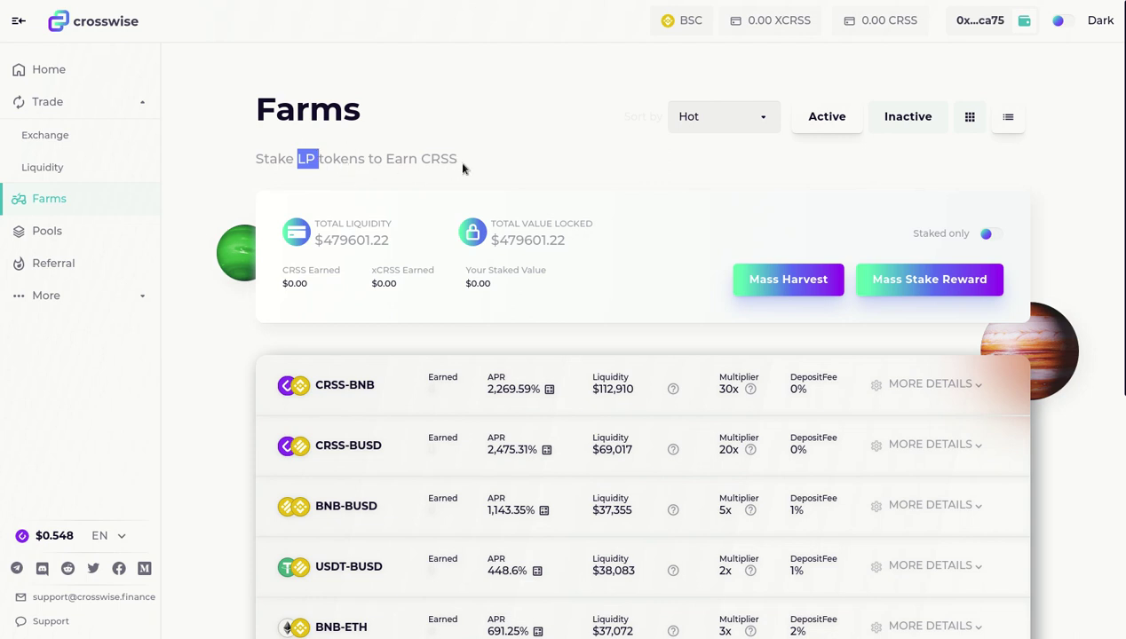
left_click_drag(457, 161, 422, 157)
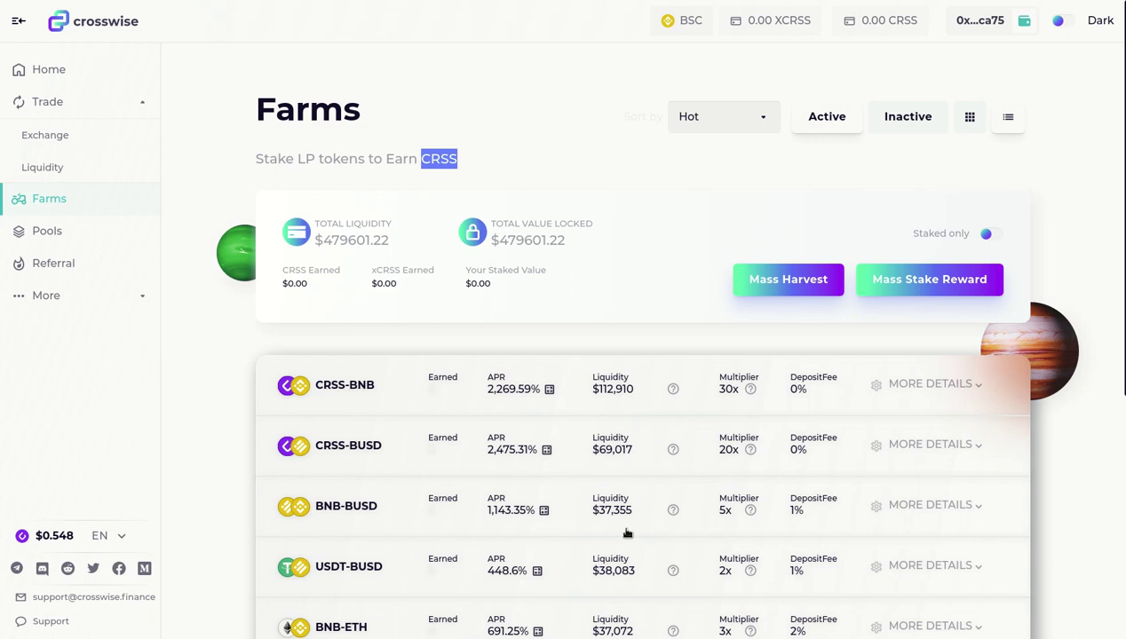
scroll(638, 530, "down", 2)
scroll(638, 530, "down", 3)
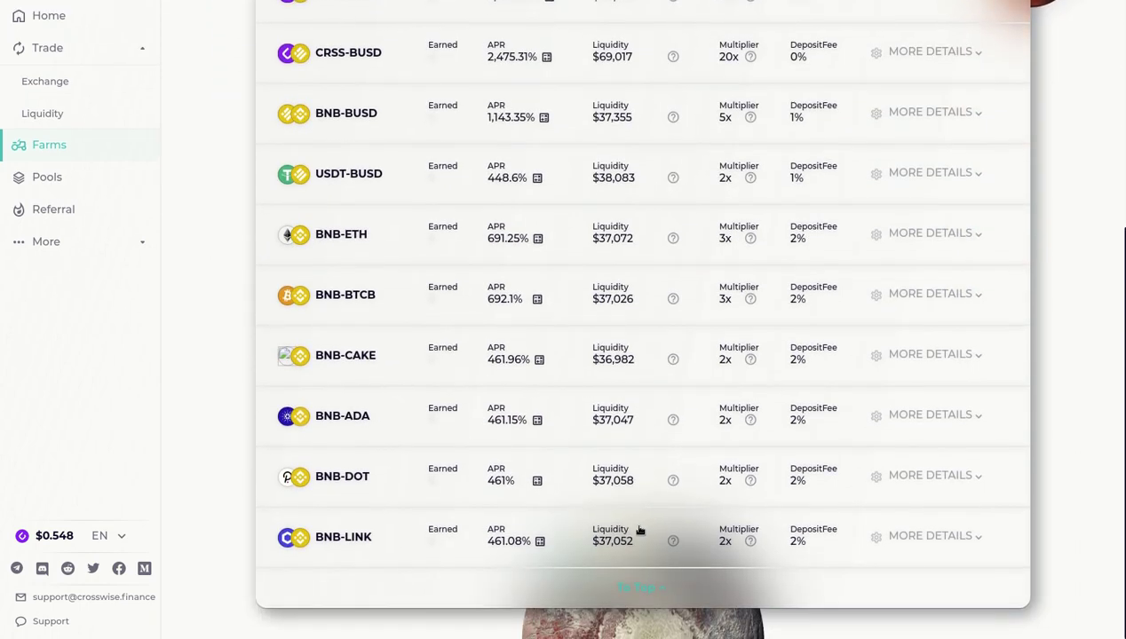
scroll(638, 529, "up", 5)
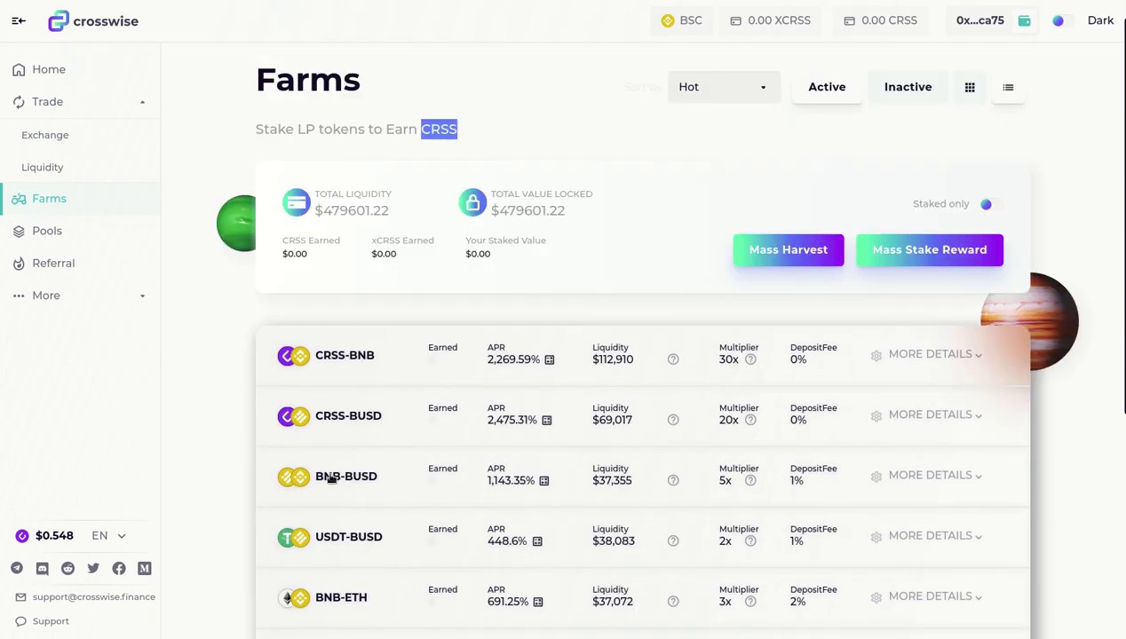
left_click(330, 478)
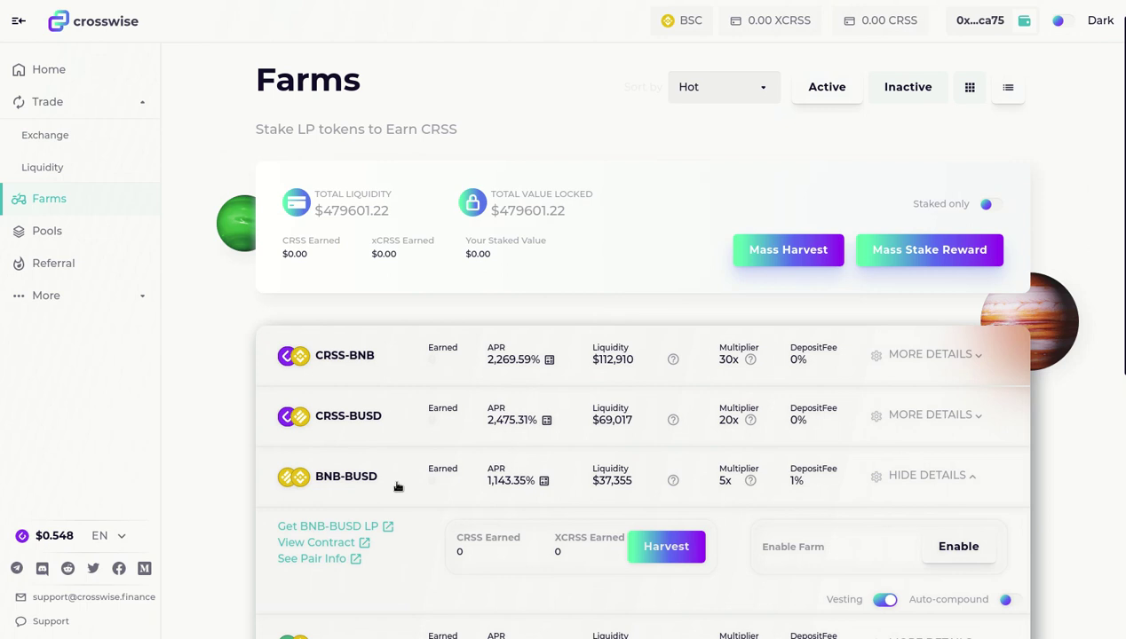
Step: Start adding liquidity on the Liquidity page with BNB as the first token and BUSD as the second
left_click(42, 167)
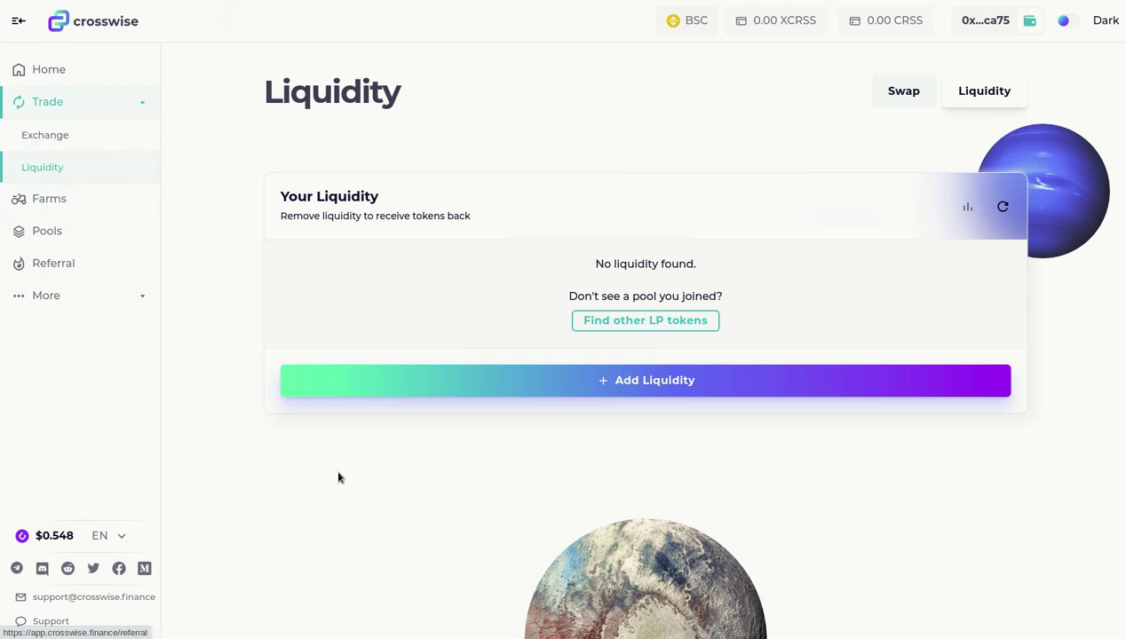
left_click(647, 388)
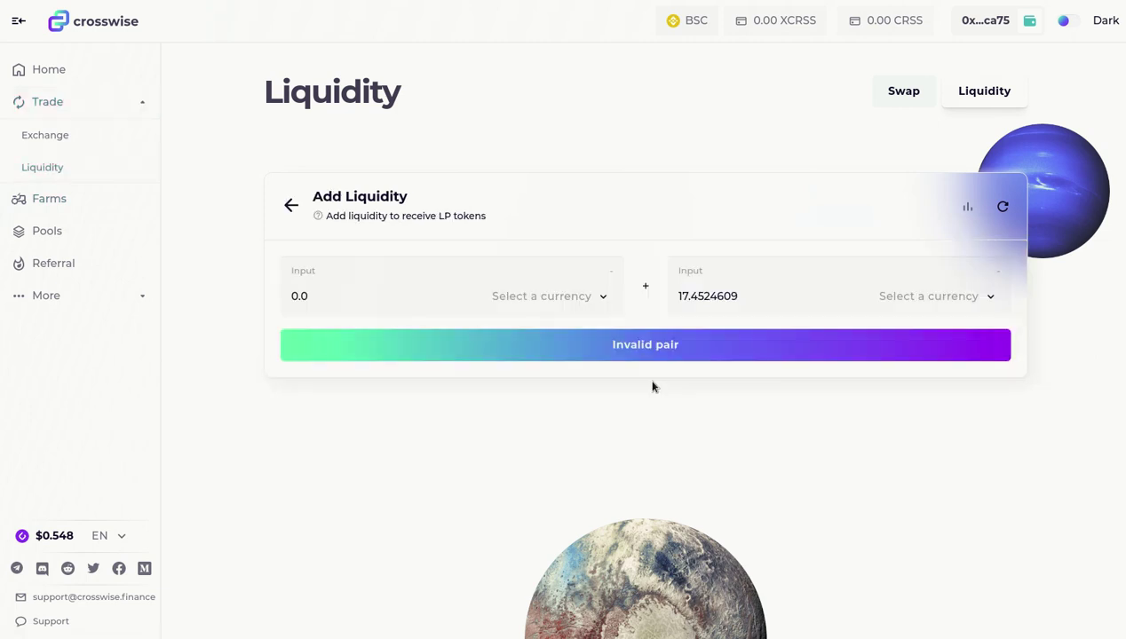
left_click(584, 302)
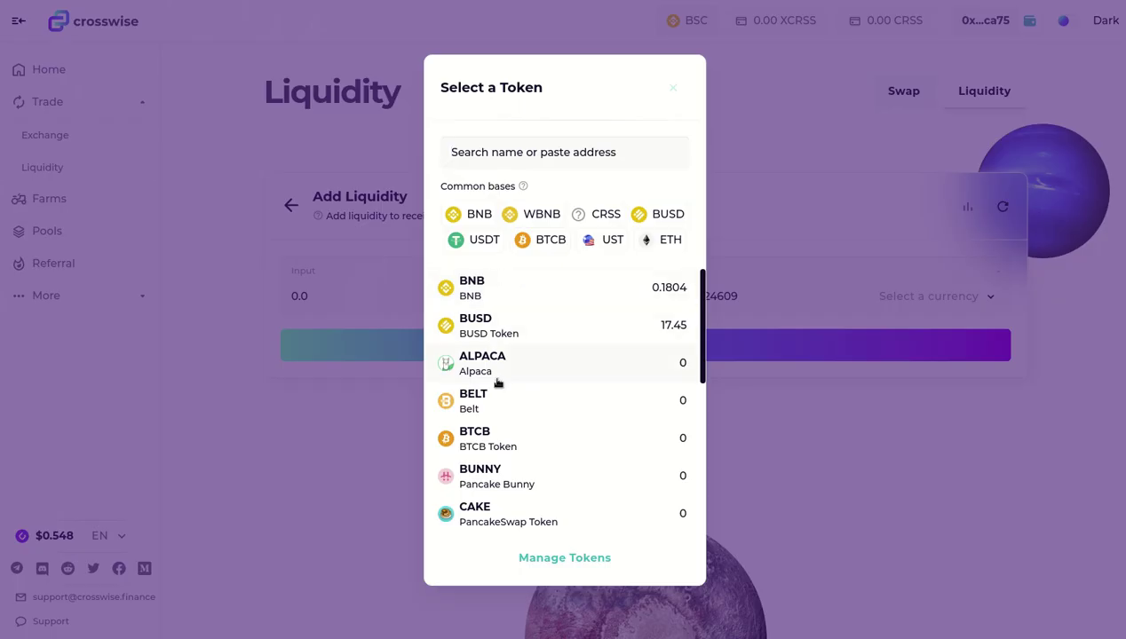
left_click(506, 288)
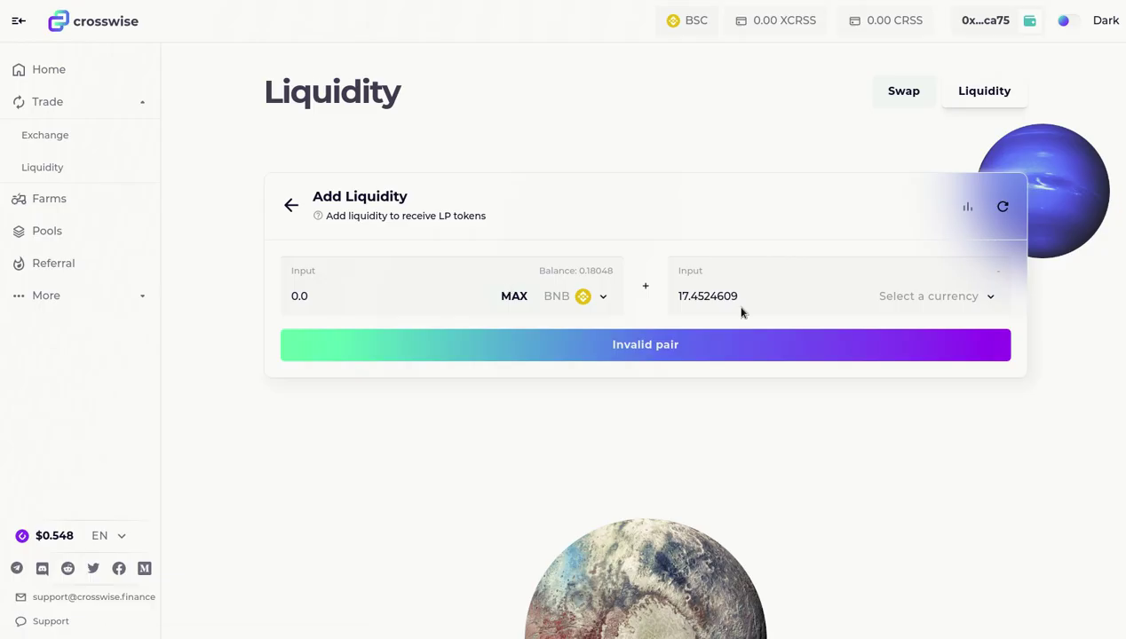
left_click(920, 298)
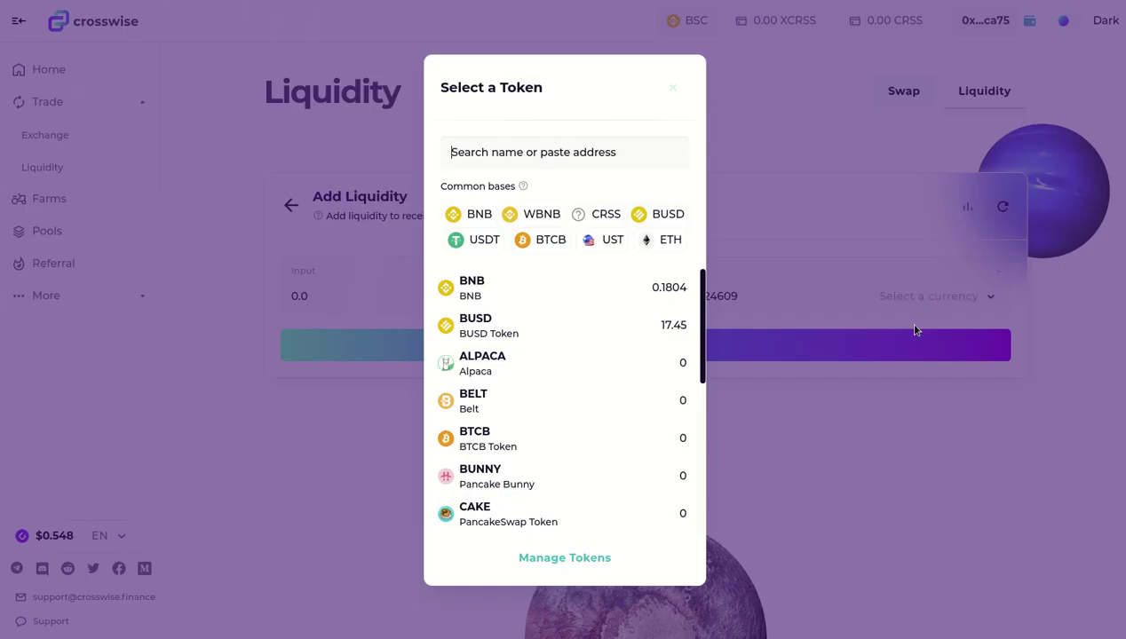
left_click(551, 327)
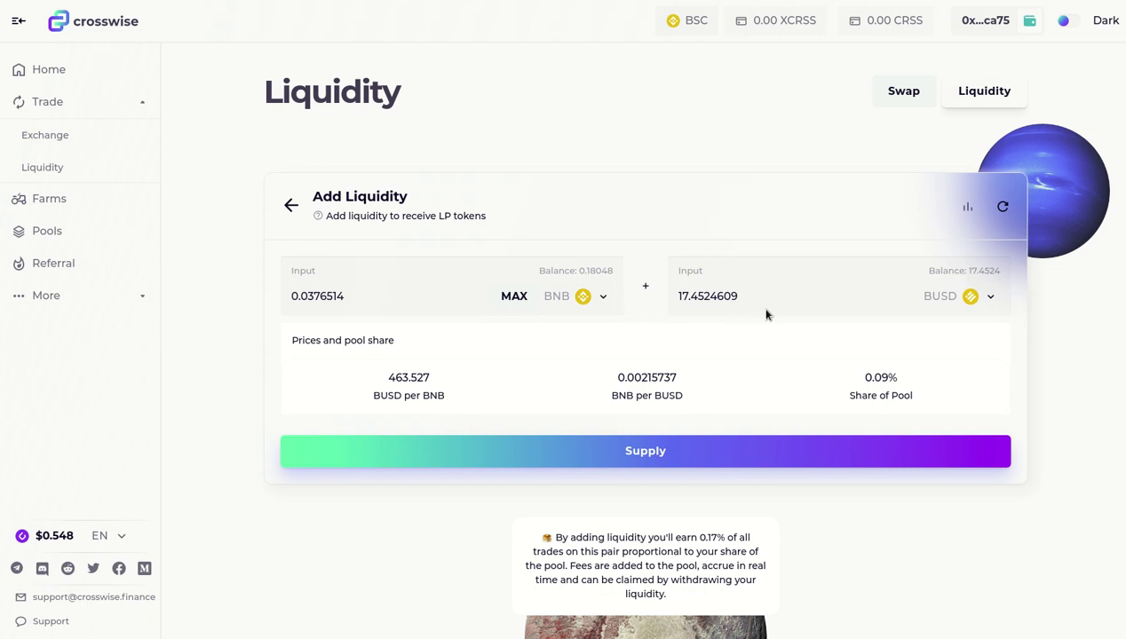
Step: Set the BUSD amount to the maximum, 17.4524609, paired with 0.0376514 BNB
left_click(515, 296)
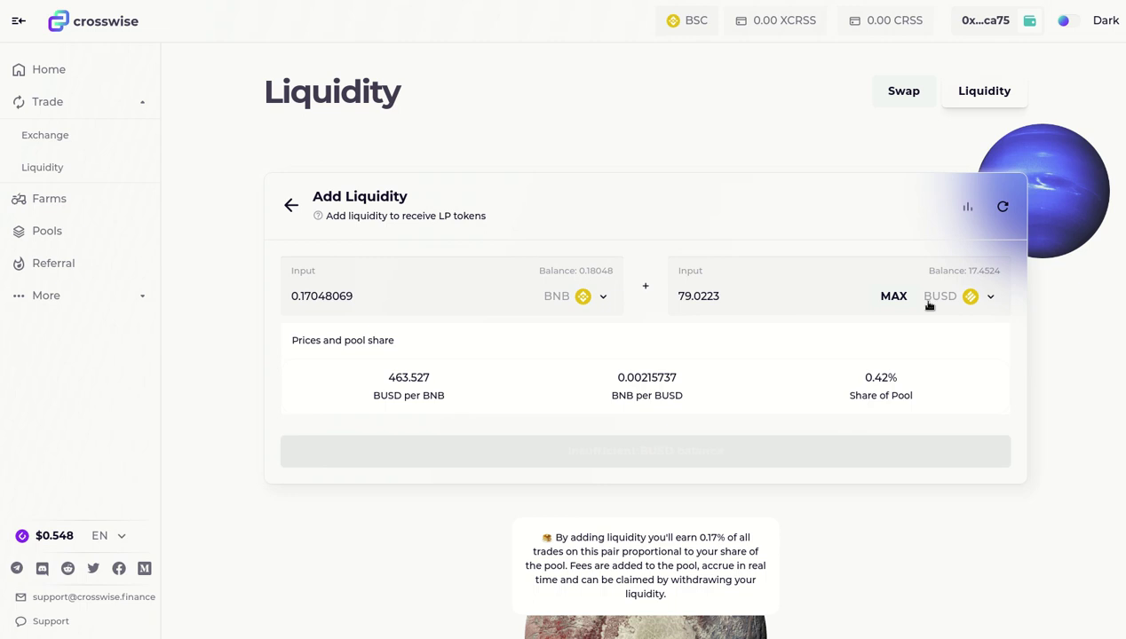
left_click(895, 296)
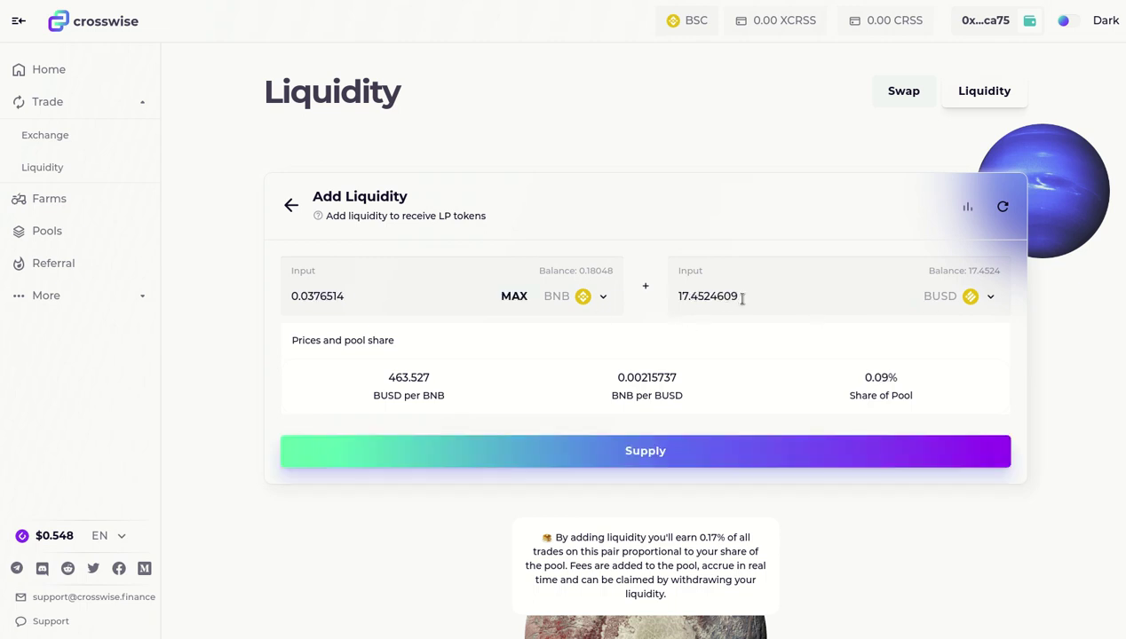
left_click_drag(736, 297, 674, 299)
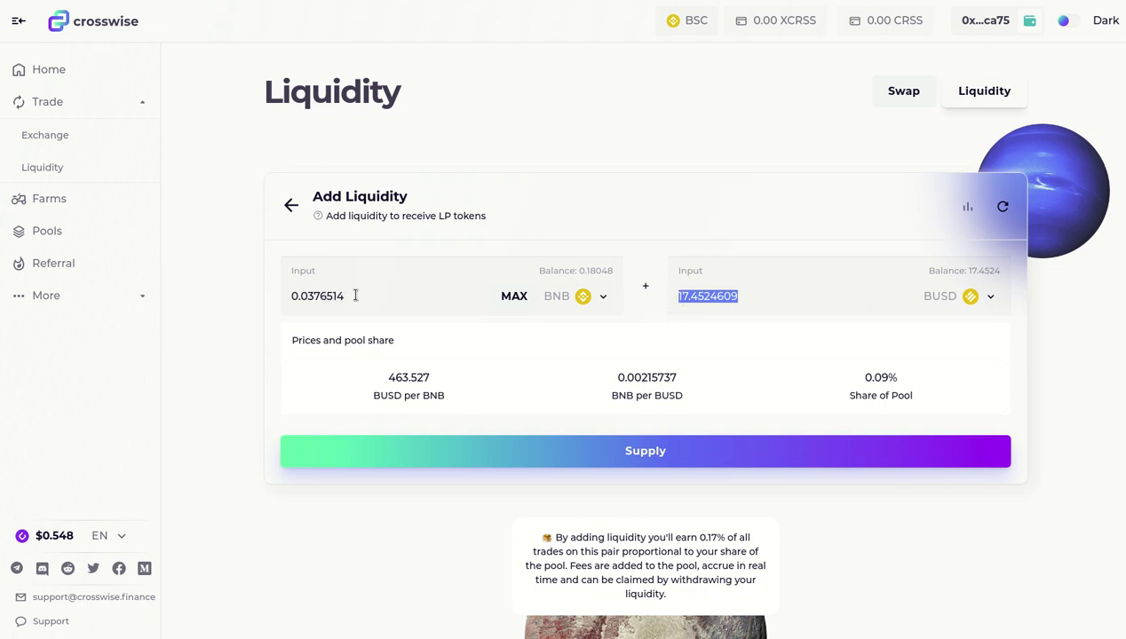
left_click_drag(355, 296, 284, 294)
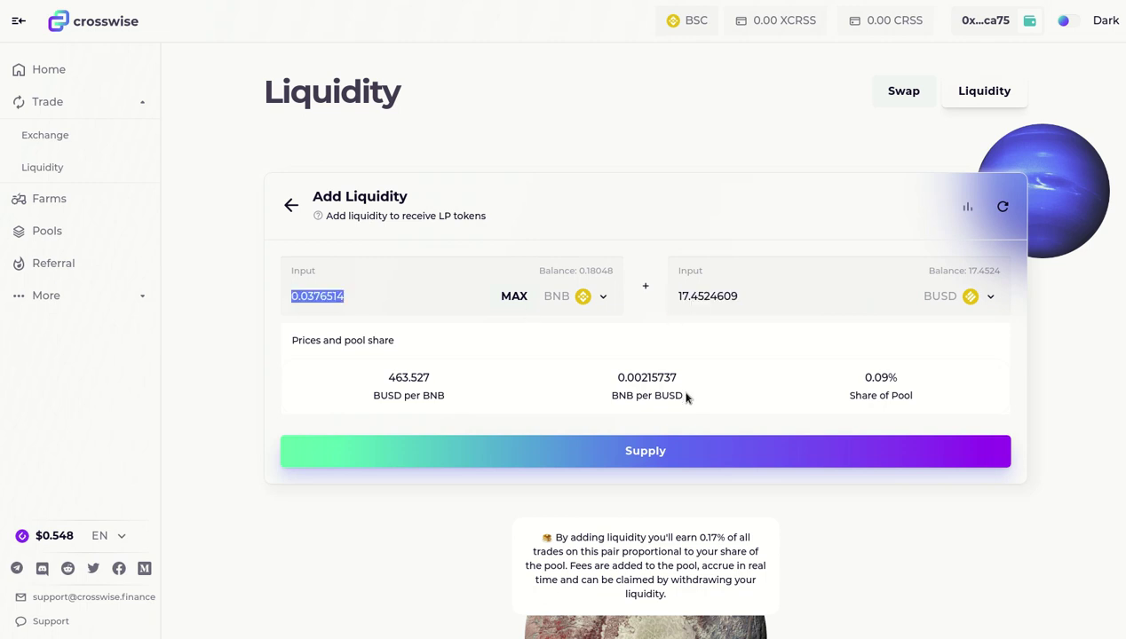
Step: Supply the BNB/BUSD liquidity, confirm it, accept the signature request in Math Wallet and dismiss the transaction dialog
left_click(637, 453)
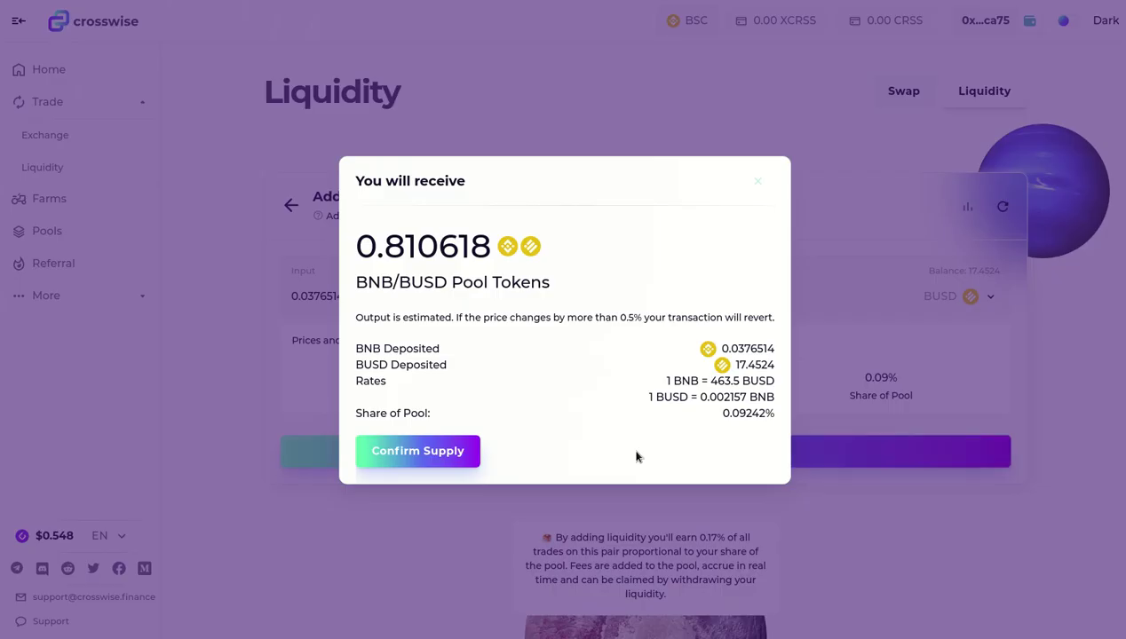
left_click(390, 452)
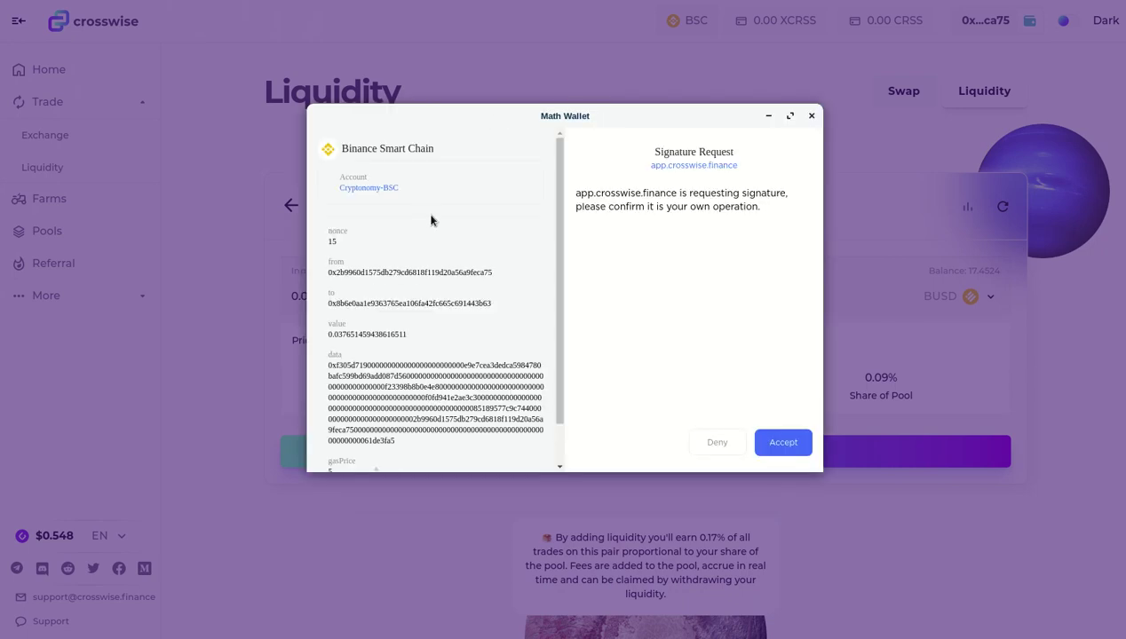
left_click(784, 443)
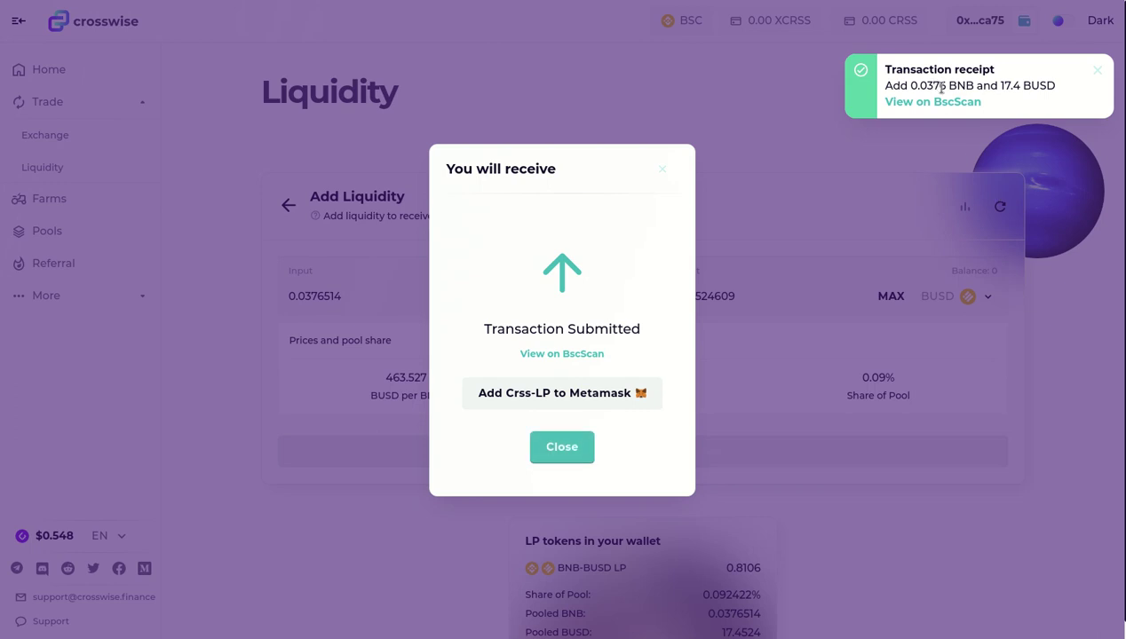
left_click(577, 448)
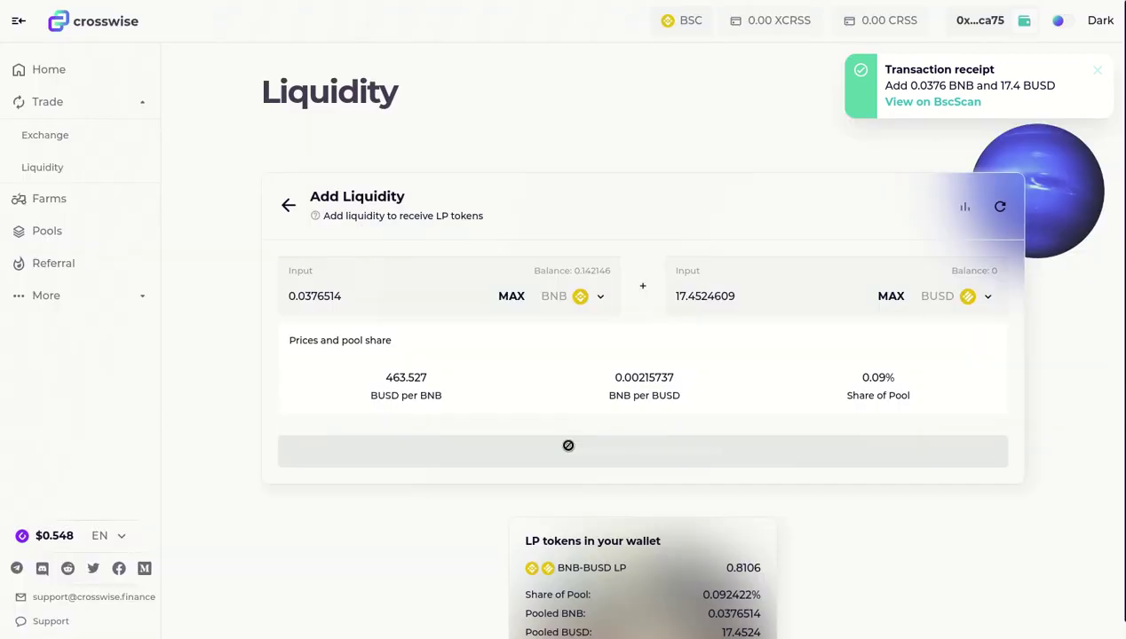
Step: Expand the BNB-BUSD farm on the Farms page and follow its Get BNB-BUSD LP link to the liquidity form
left_click(61, 205)
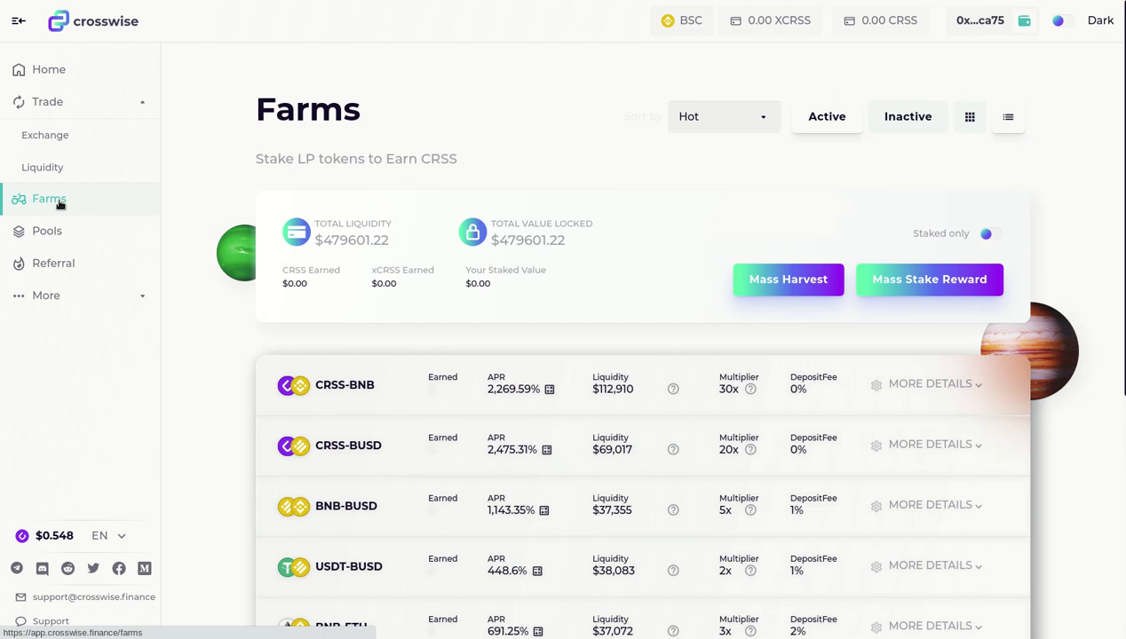
left_click(360, 507)
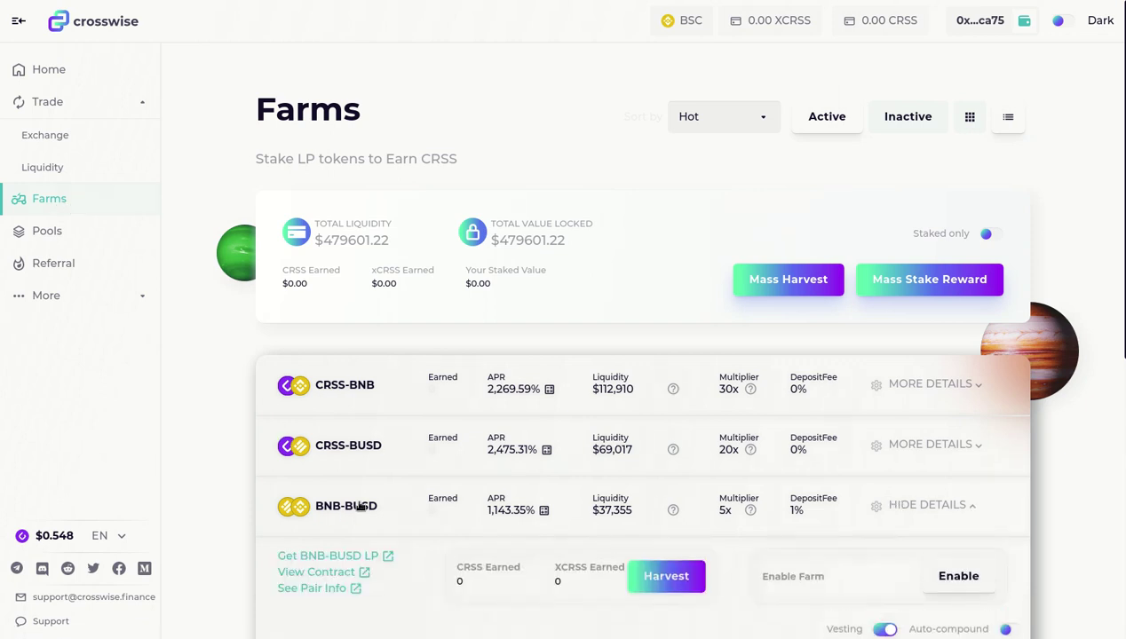
scroll(166, 454, "down", 3)
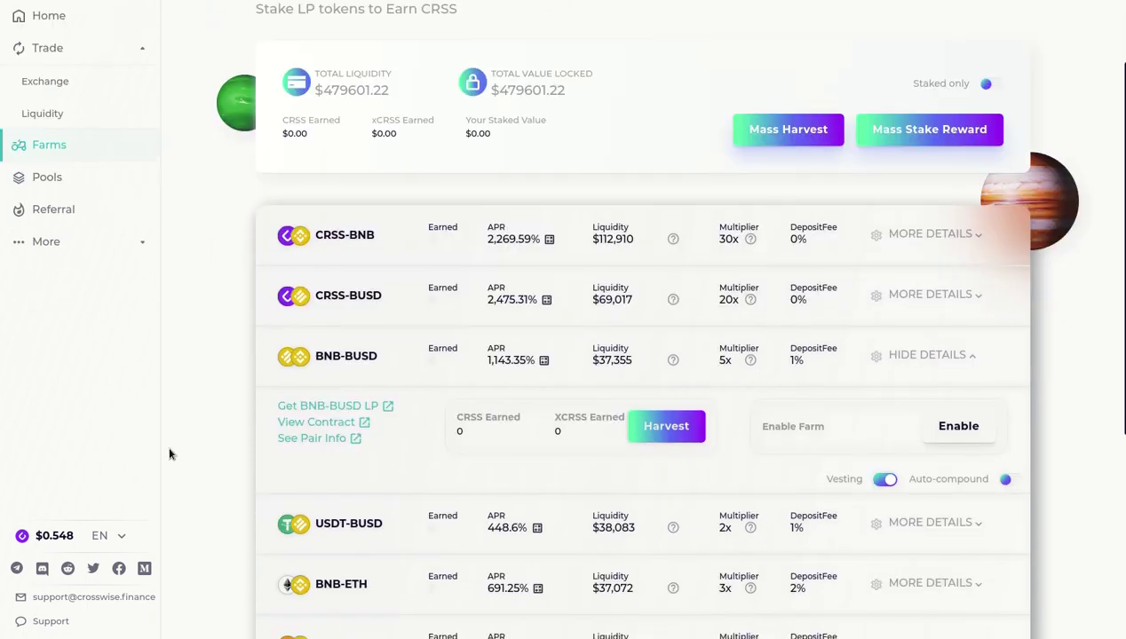
left_click(330, 405)
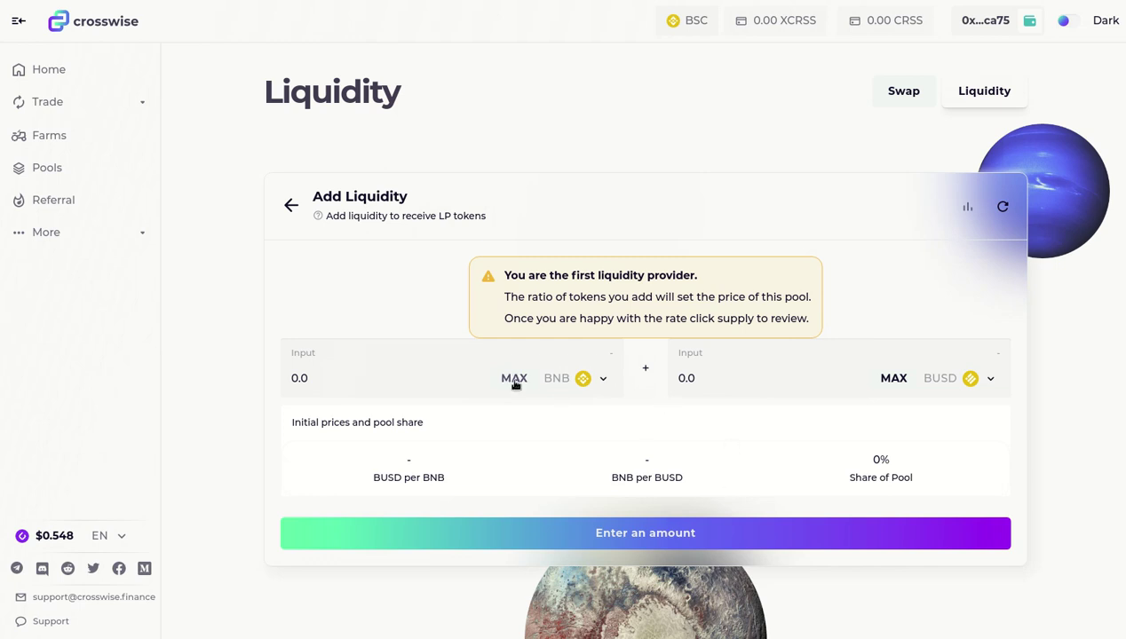
left_click(605, 379)
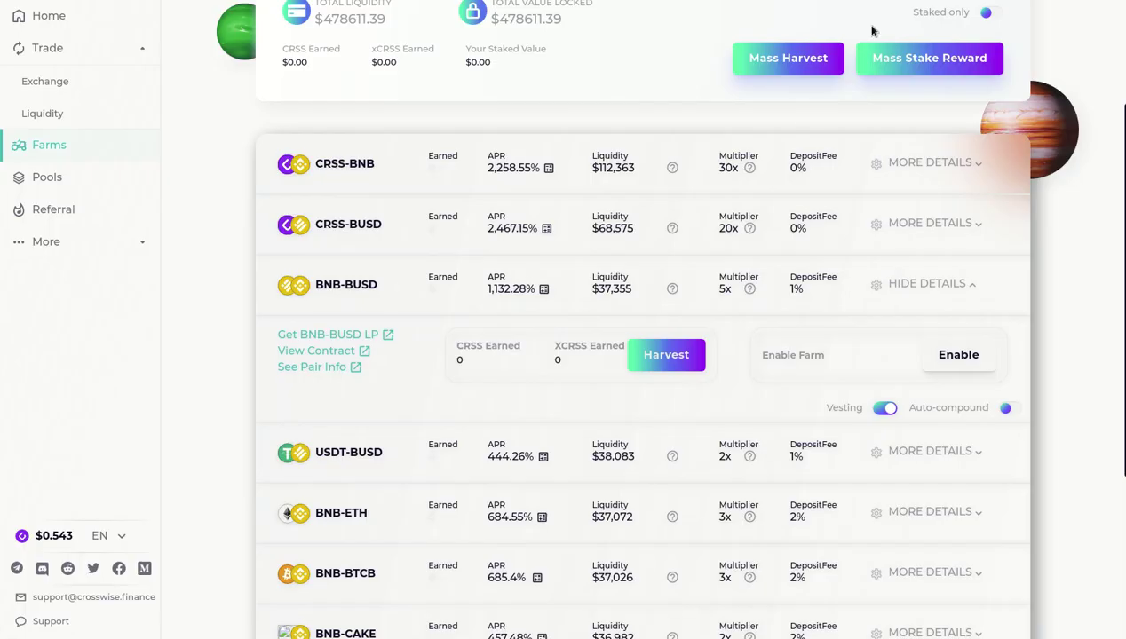
Step: Go to the Liquidity page and expand the BNB/BUSD position to check its pooled amounts and pool share
scroll(95, 306, "up", 3)
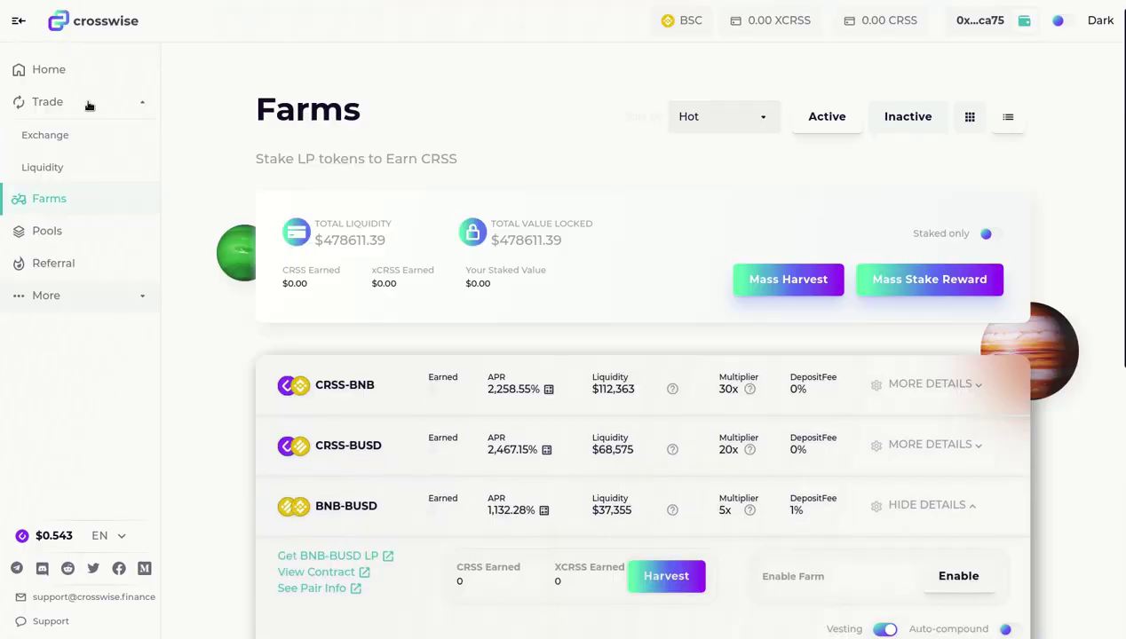
left_click(44, 169)
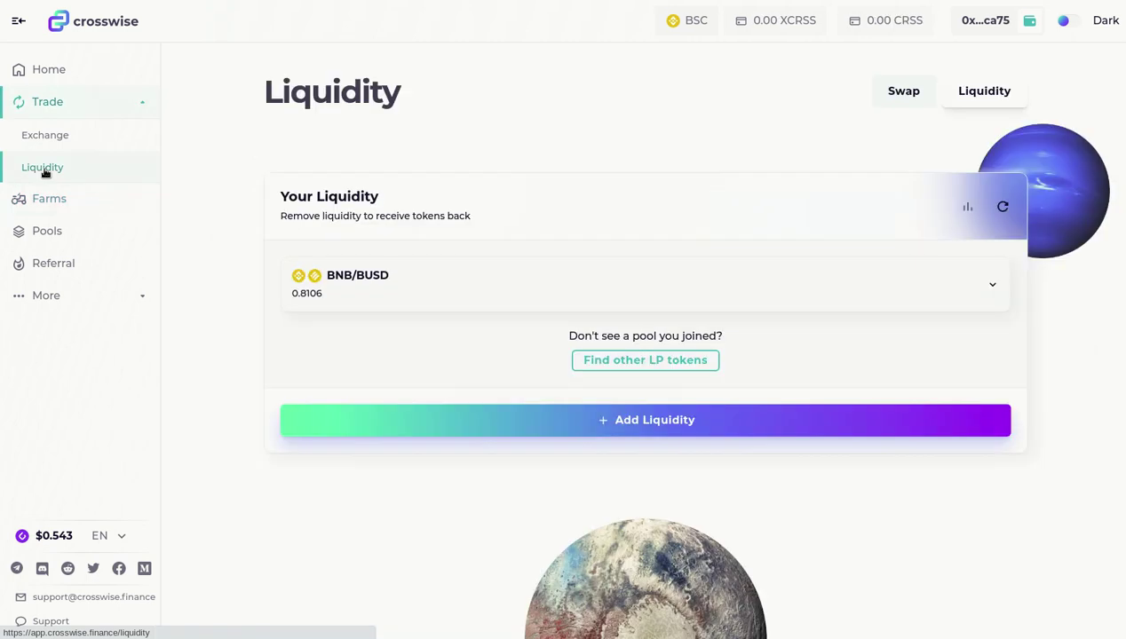
left_click(364, 282)
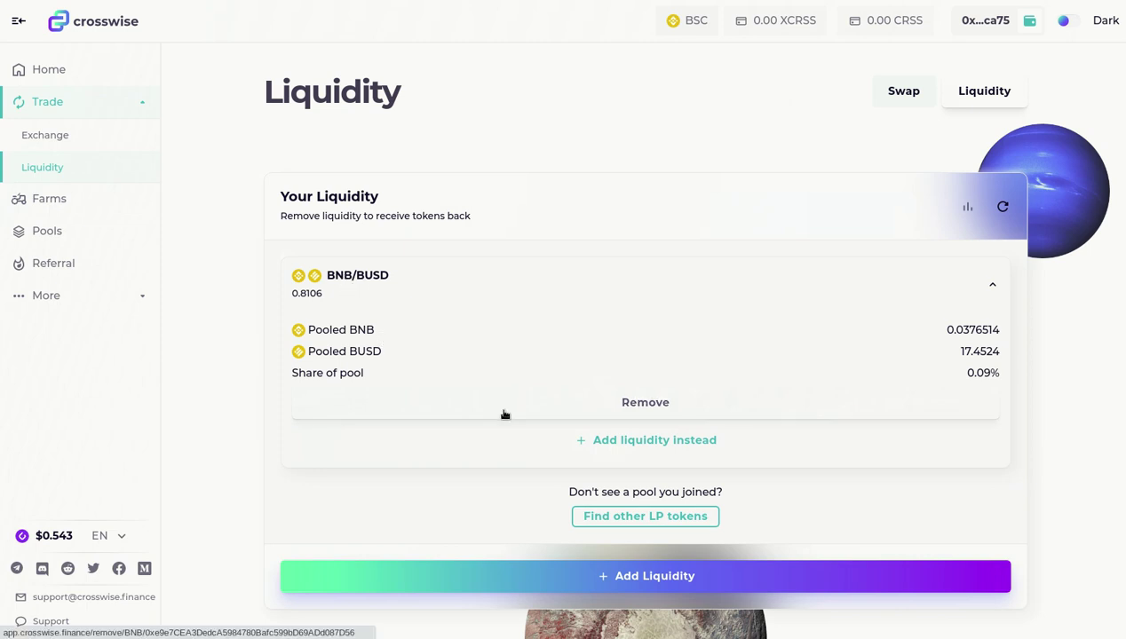
Step: Enable the BNB-BUSD farm on the Farms page and accept the signature request in Math Wallet
left_click(50, 202)
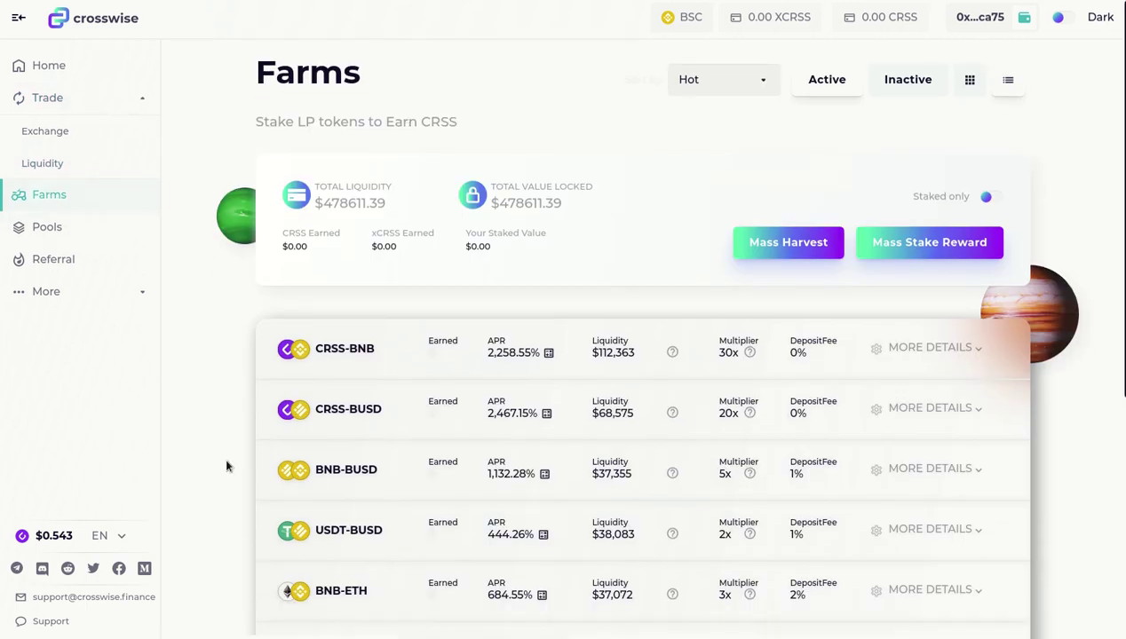
scroll(226, 466, "down", 1)
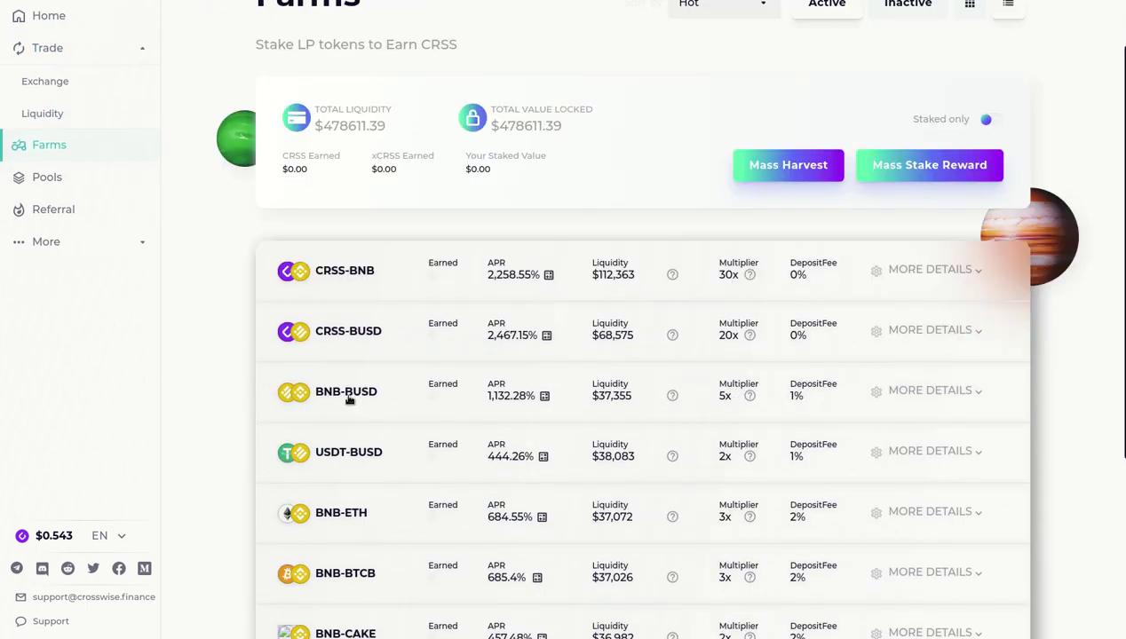
left_click(349, 400)
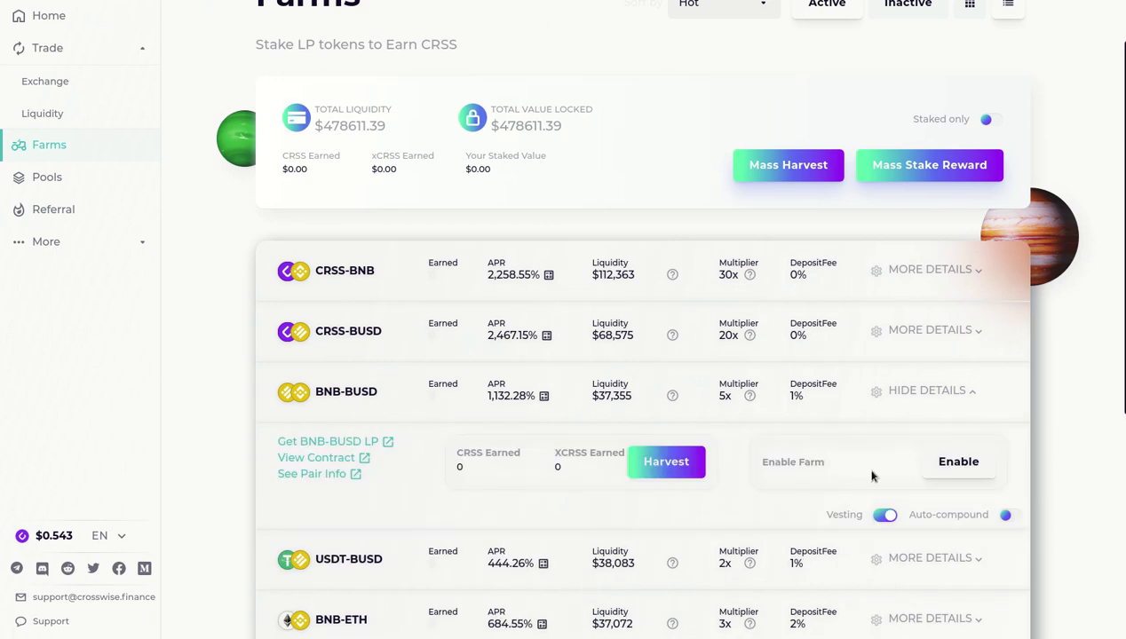
left_click(965, 460)
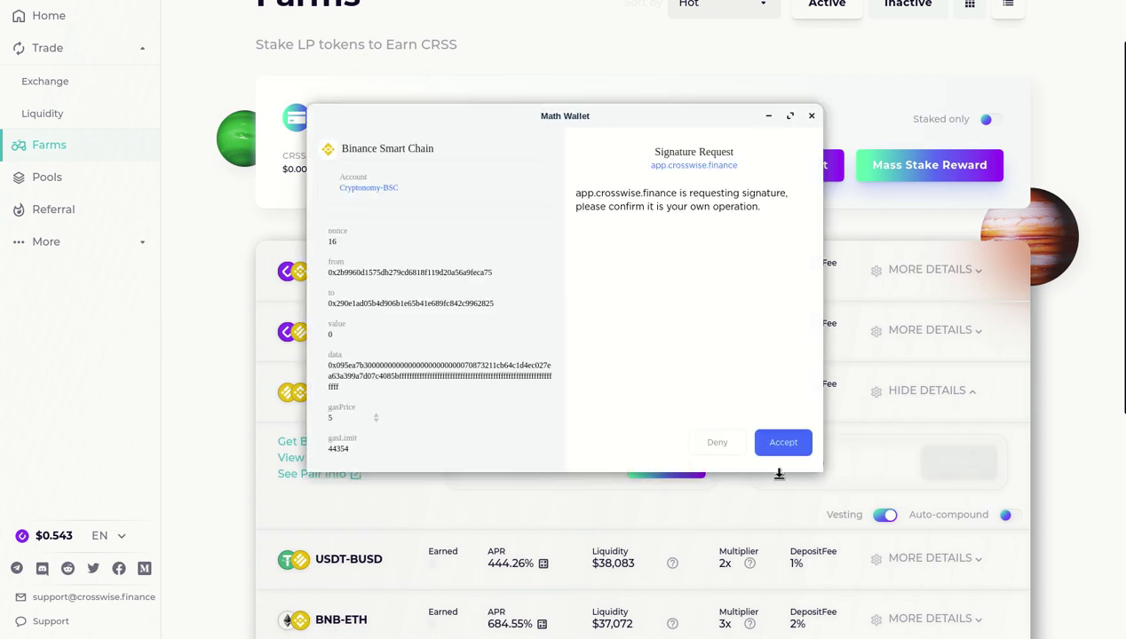
left_click(779, 443)
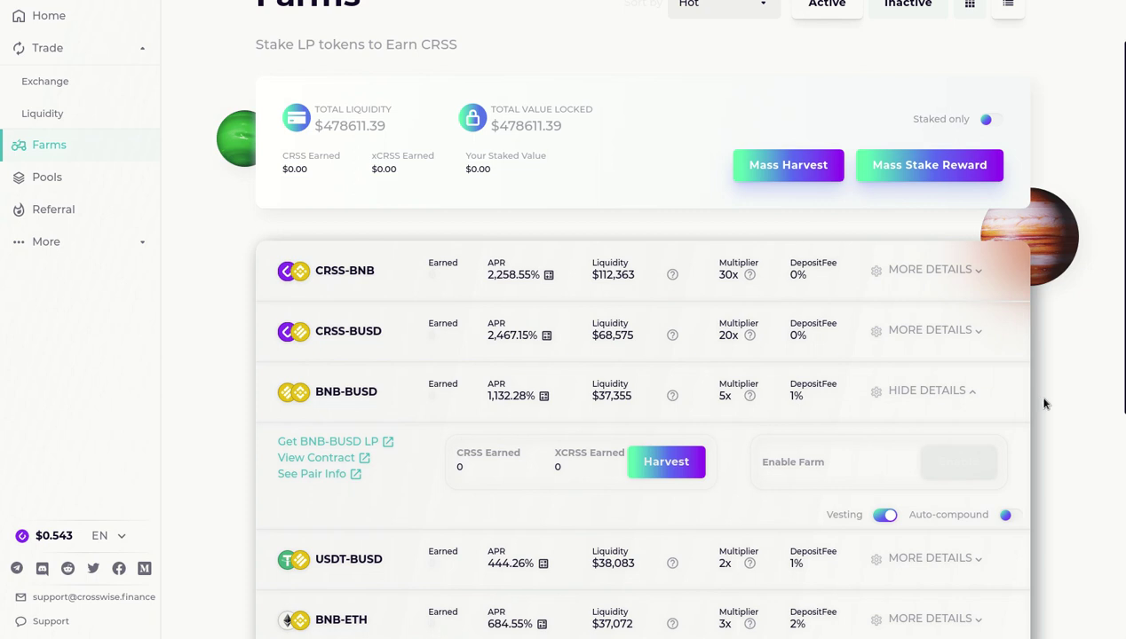
scroll(1075, 418, "down", 1)
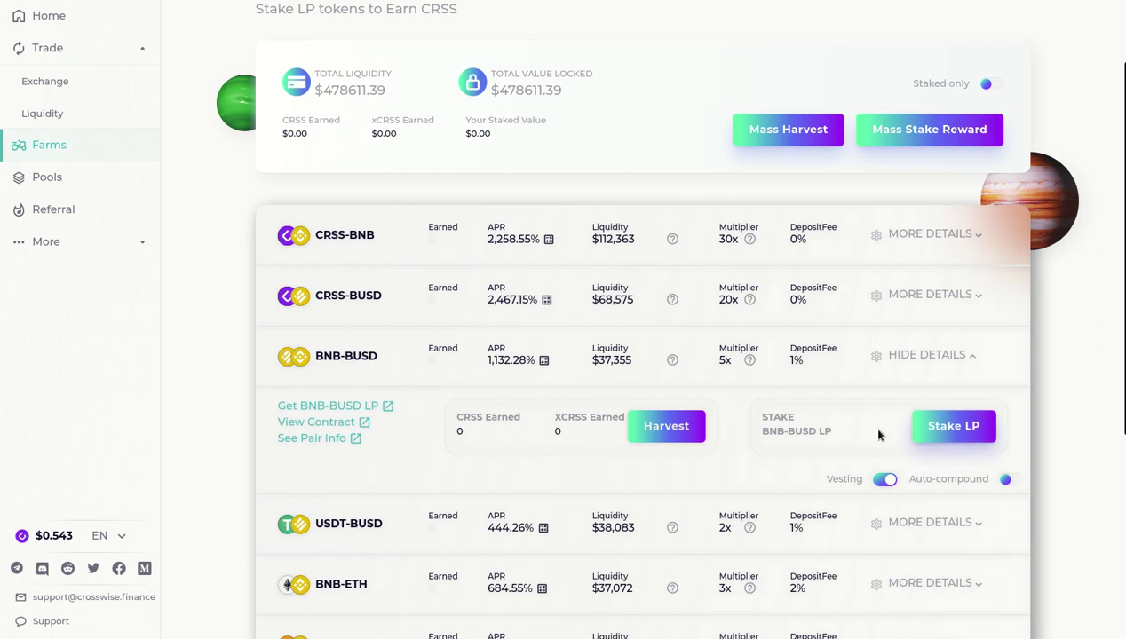
Step: Stake the maximum BNB-BUSD LP balance in the farm, confirm it, accept the signature request in Math Wallet and dismiss the staking dialog
left_click(966, 428)
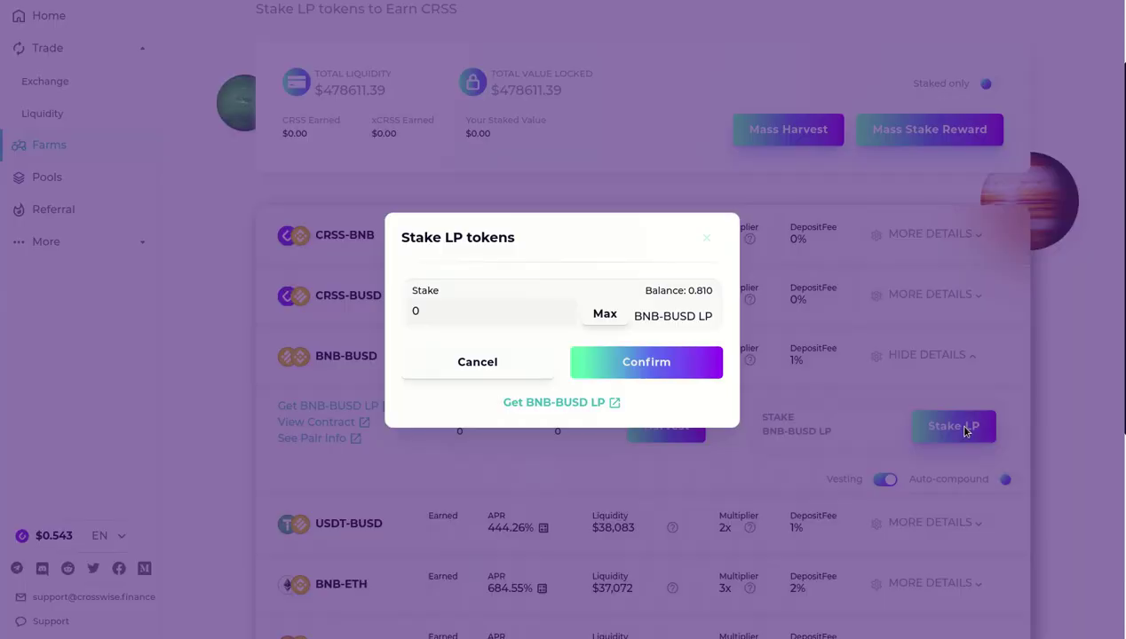
left_click(610, 315)
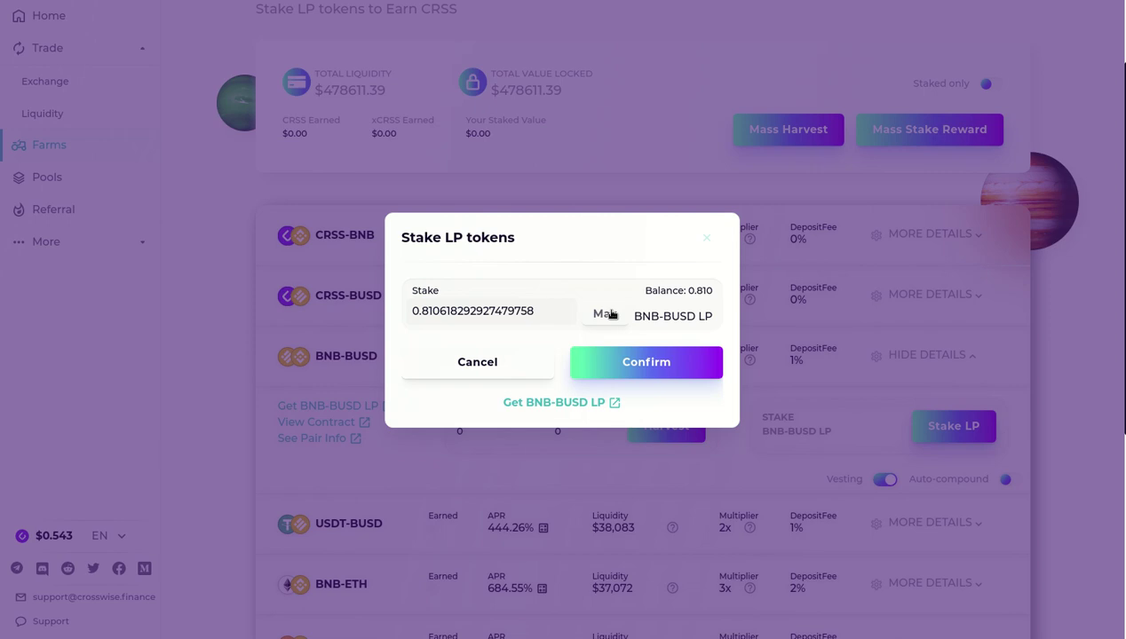
left_click(649, 367)
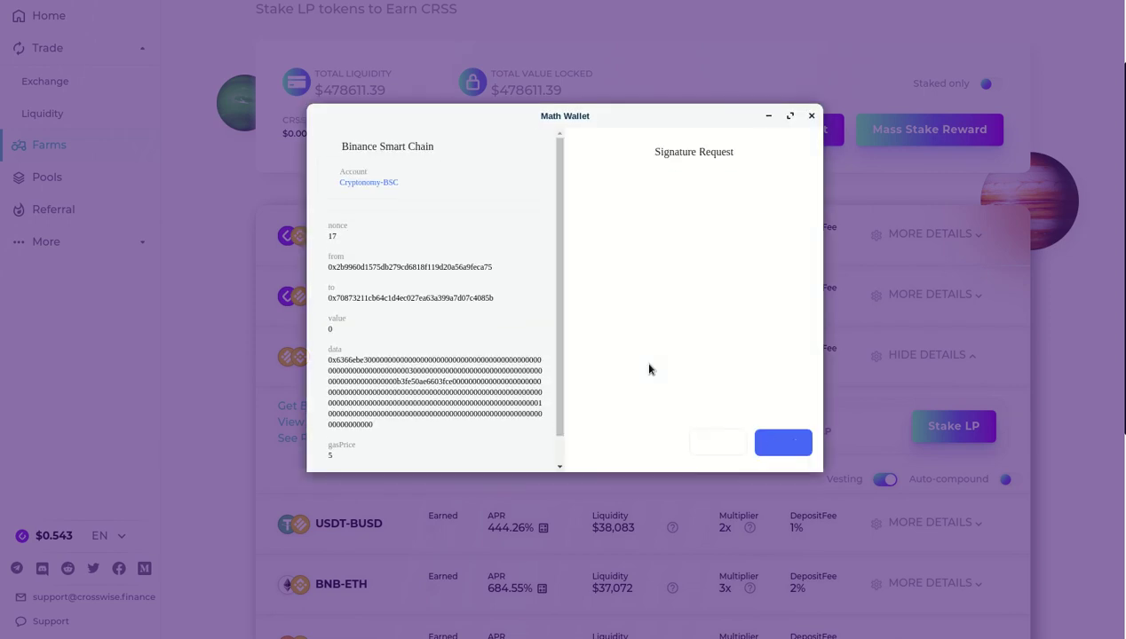
left_click(783, 443)
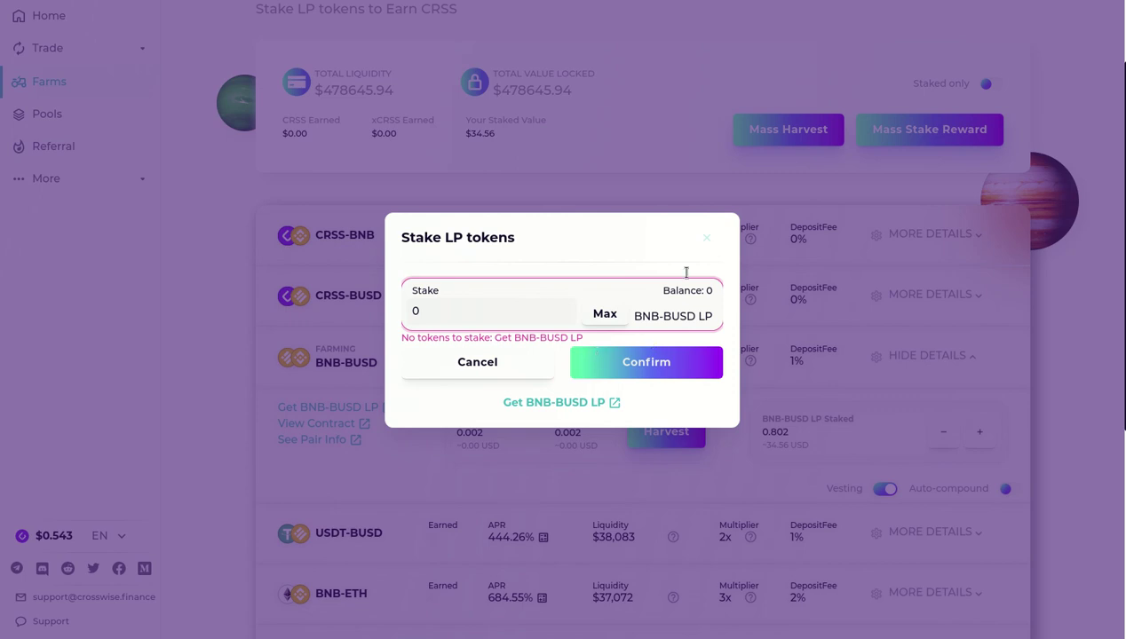
left_click(707, 240)
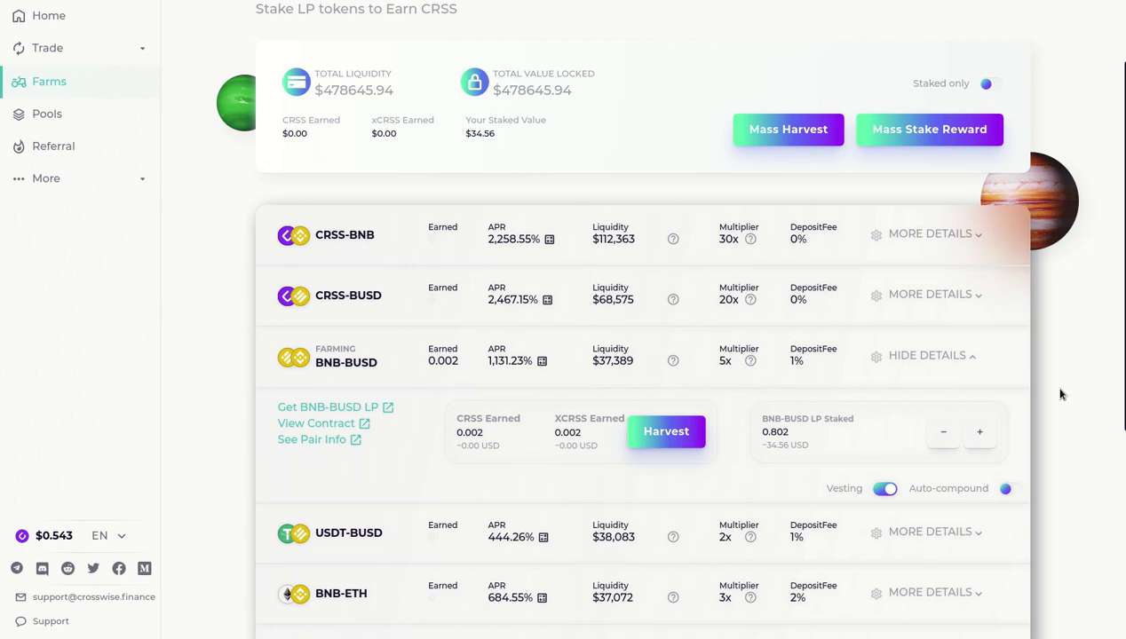
Step: Check the staked BNB-BUSD LP amount in the farm's expanded details
scroll(715, 474, "down", 1)
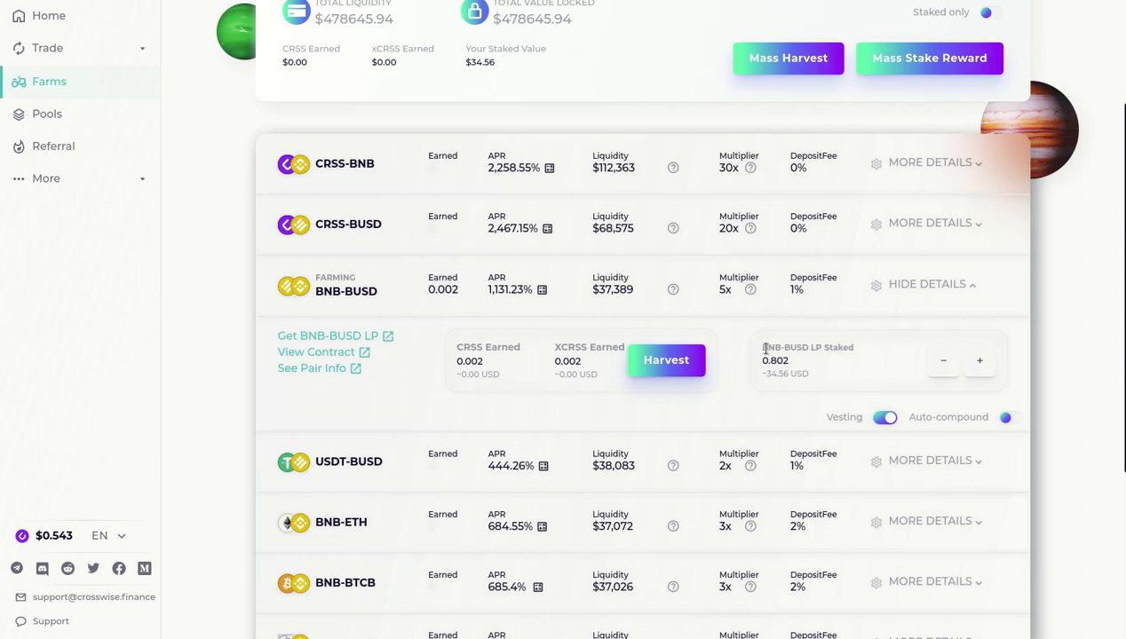
left_click_drag(765, 348, 871, 357)
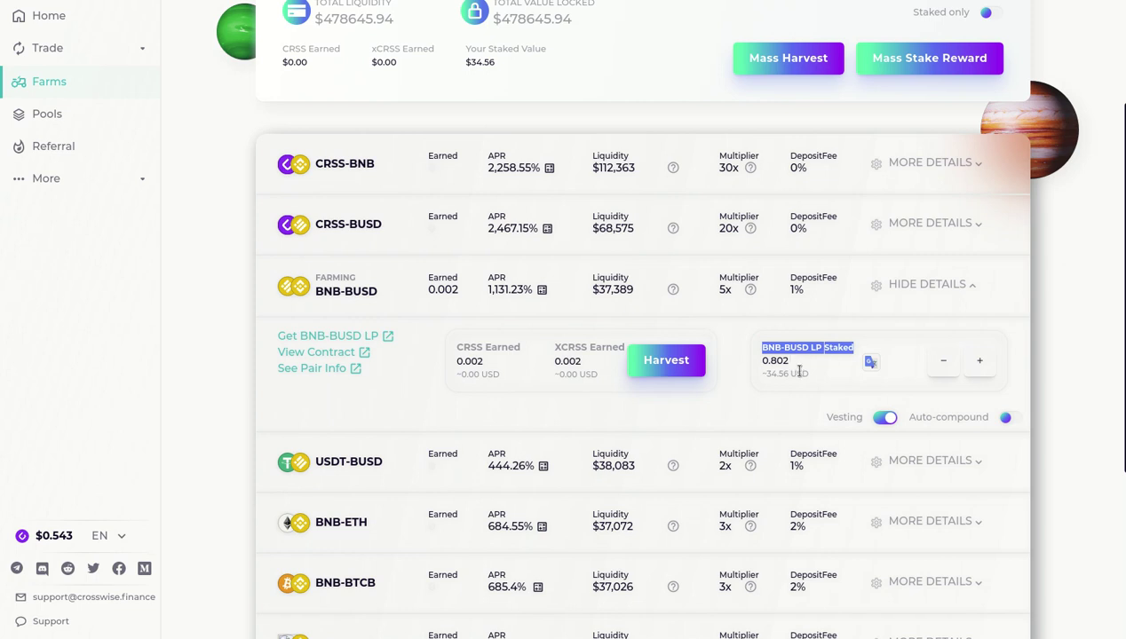
left_click(1066, 358)
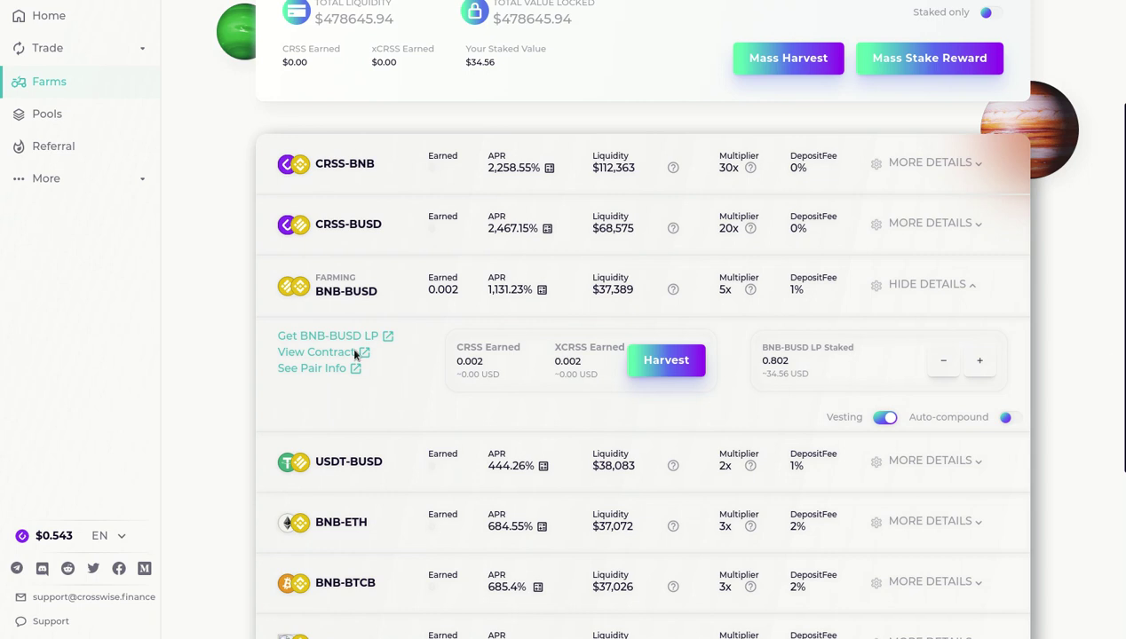
Step: Switch the farms list to the card grid view
scroll(984, 349, "up", 3)
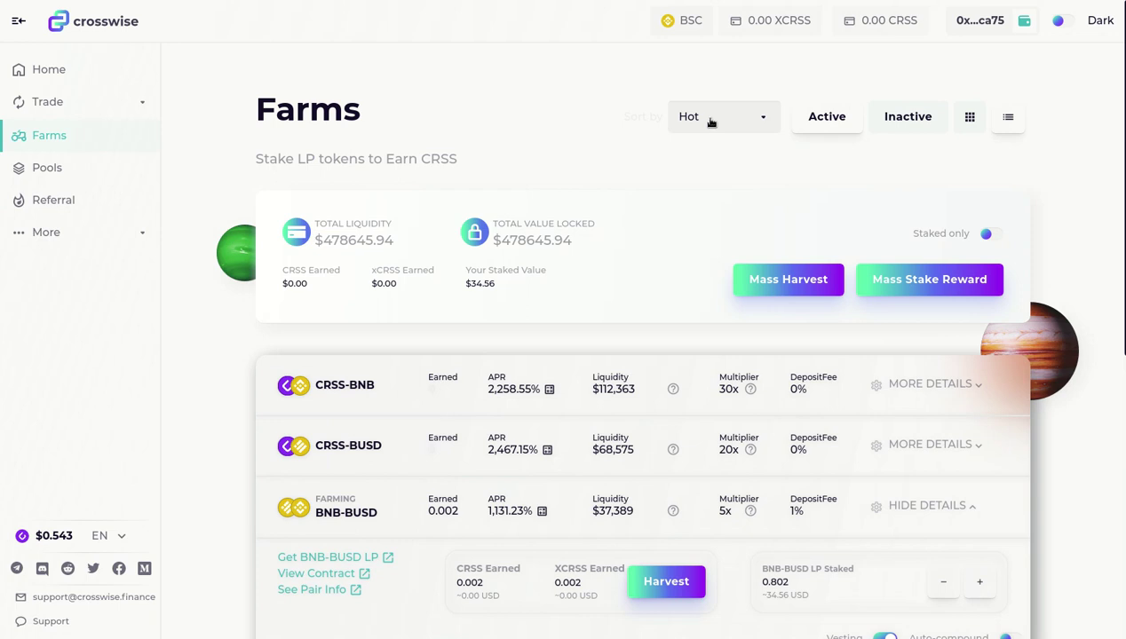
left_click(971, 118)
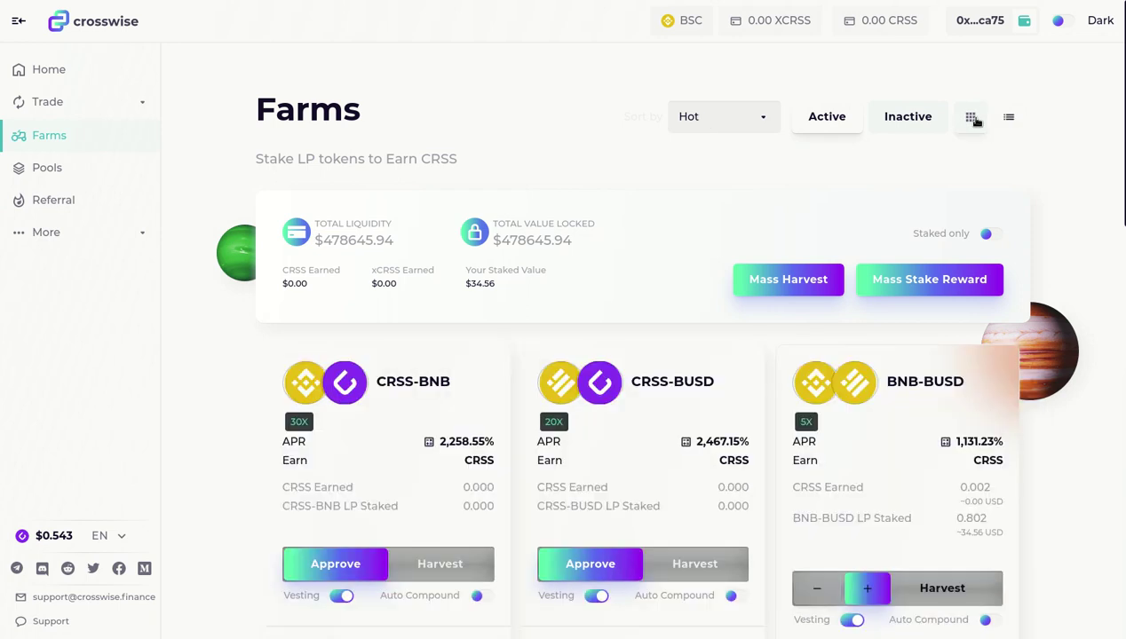
Step: Sort the farms by Liquidity, and change the sorting to APR
left_click(723, 117)
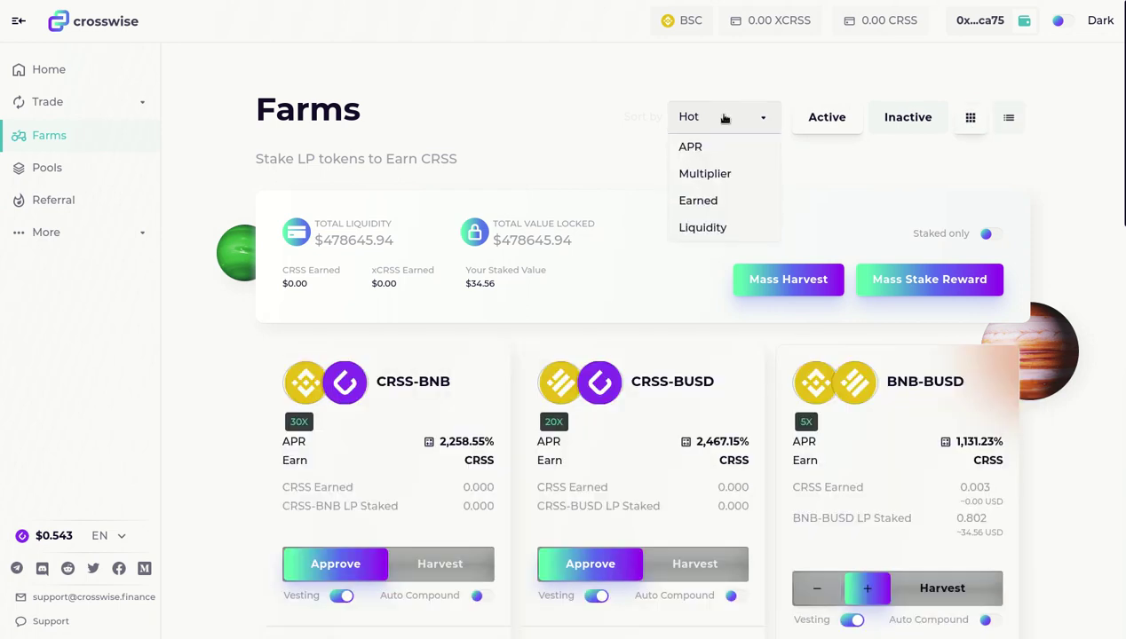
left_click(717, 229)
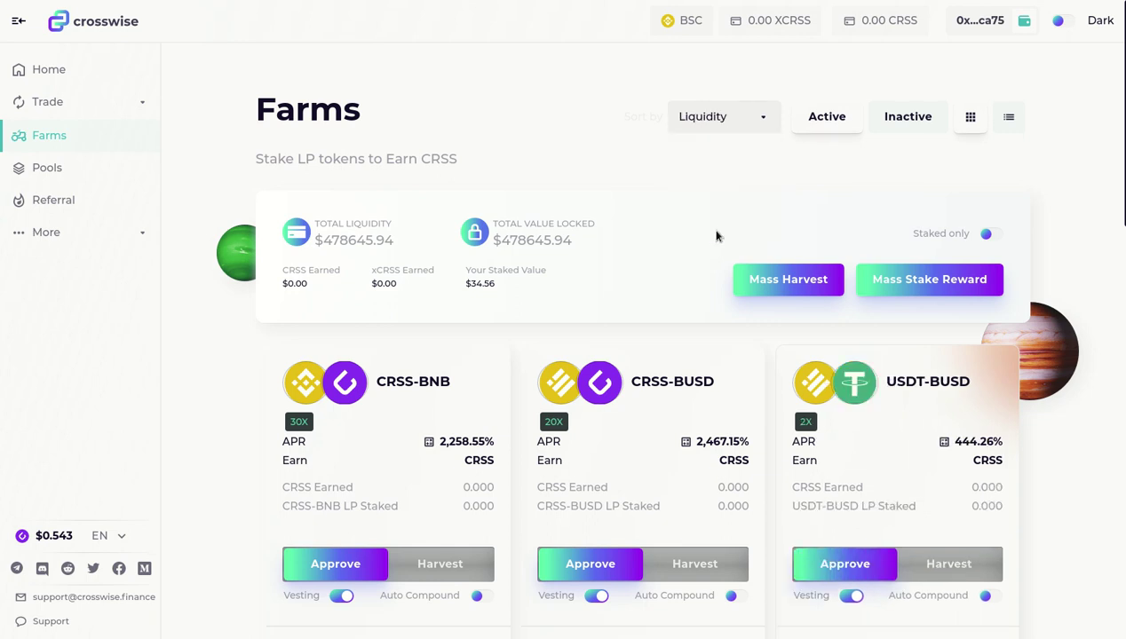
left_click(727, 119)
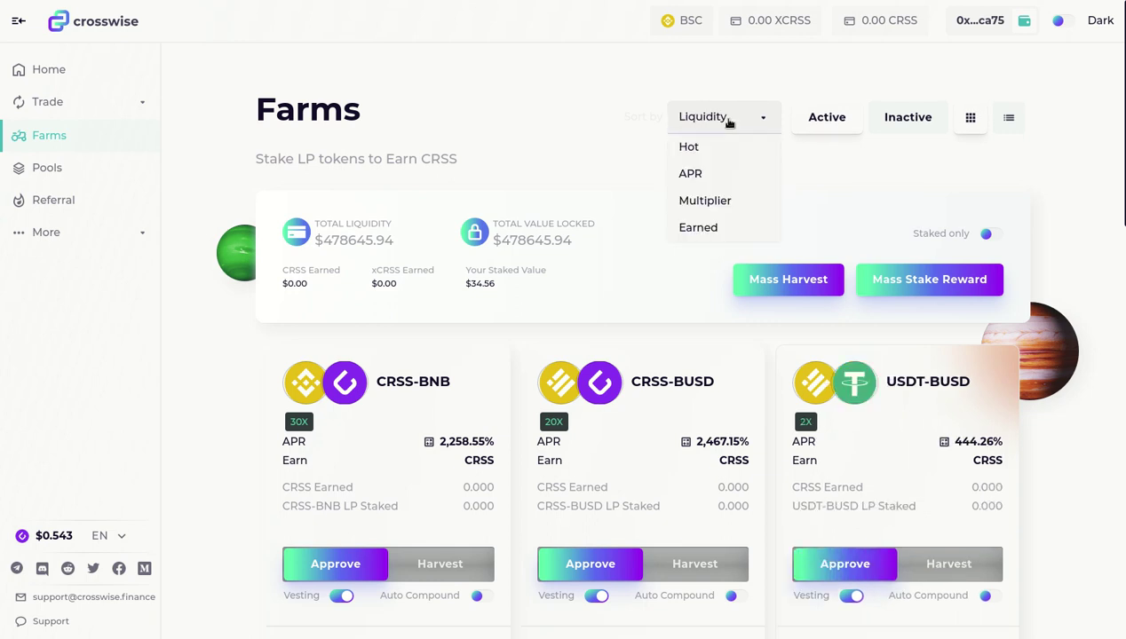
left_click(721, 176)
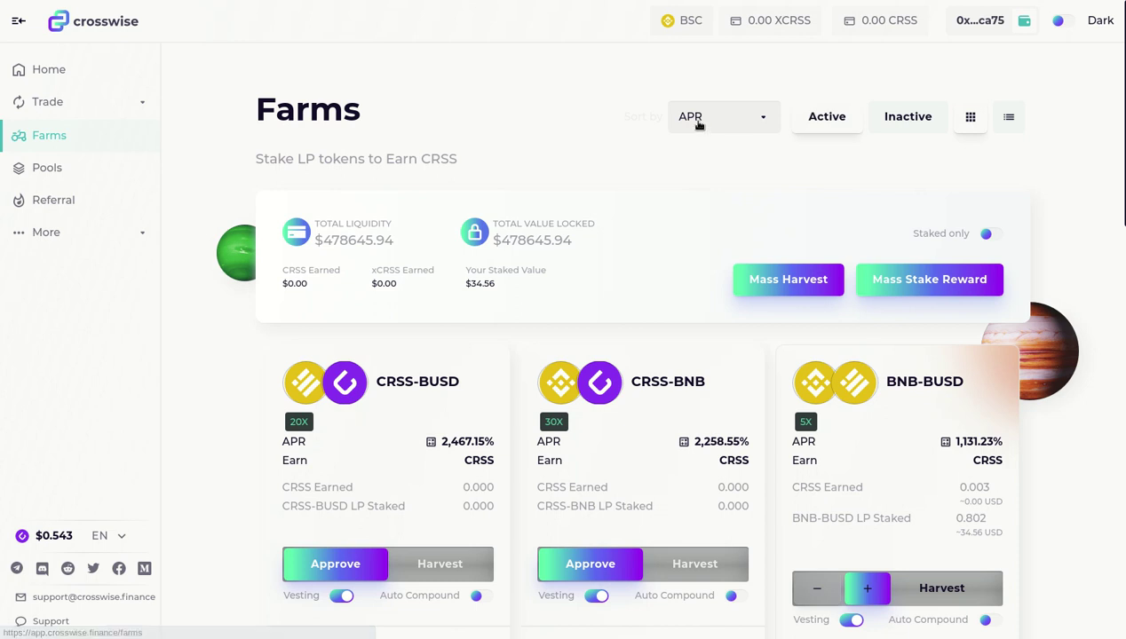
Step: View the inactive farms, return to the active ones and set the sorting to Hot
left_click(906, 118)
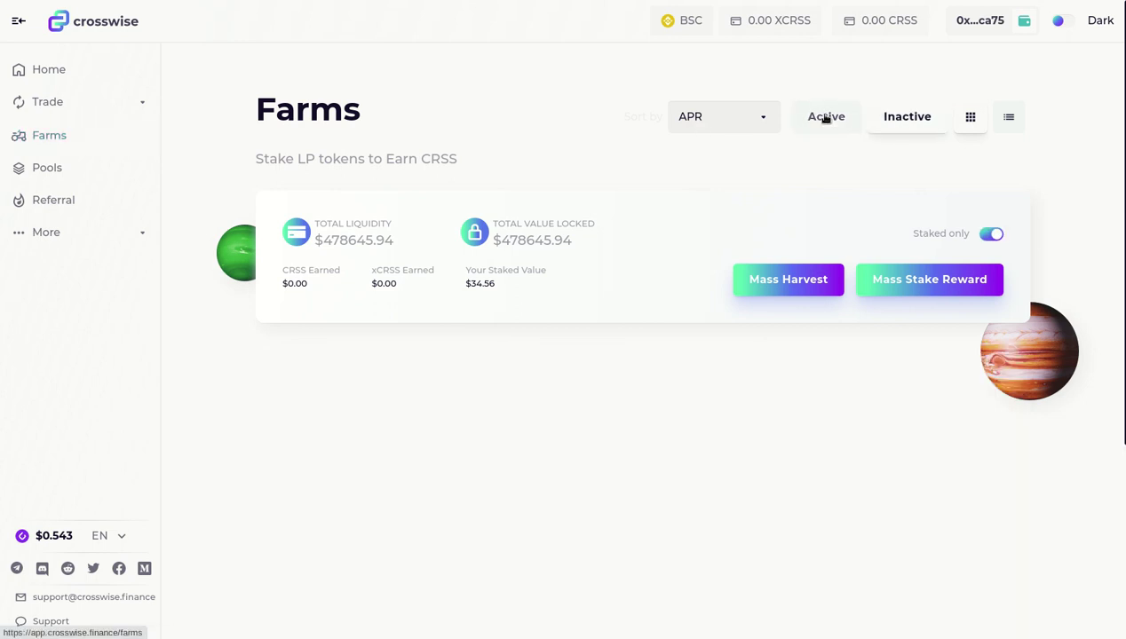
left_click(826, 119)
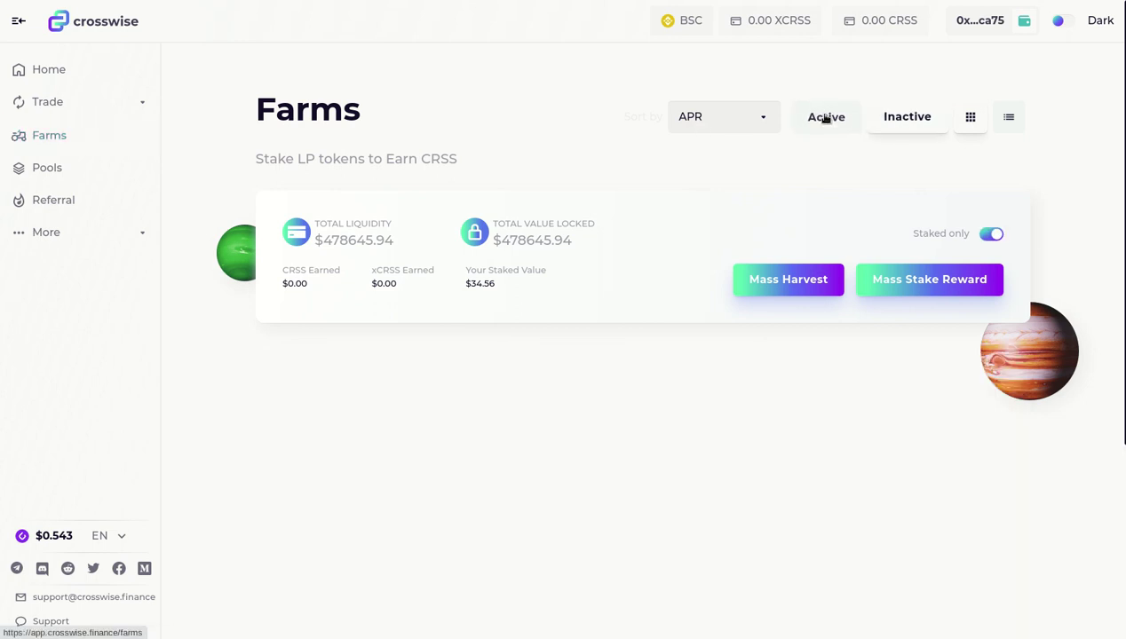
left_click(699, 128)
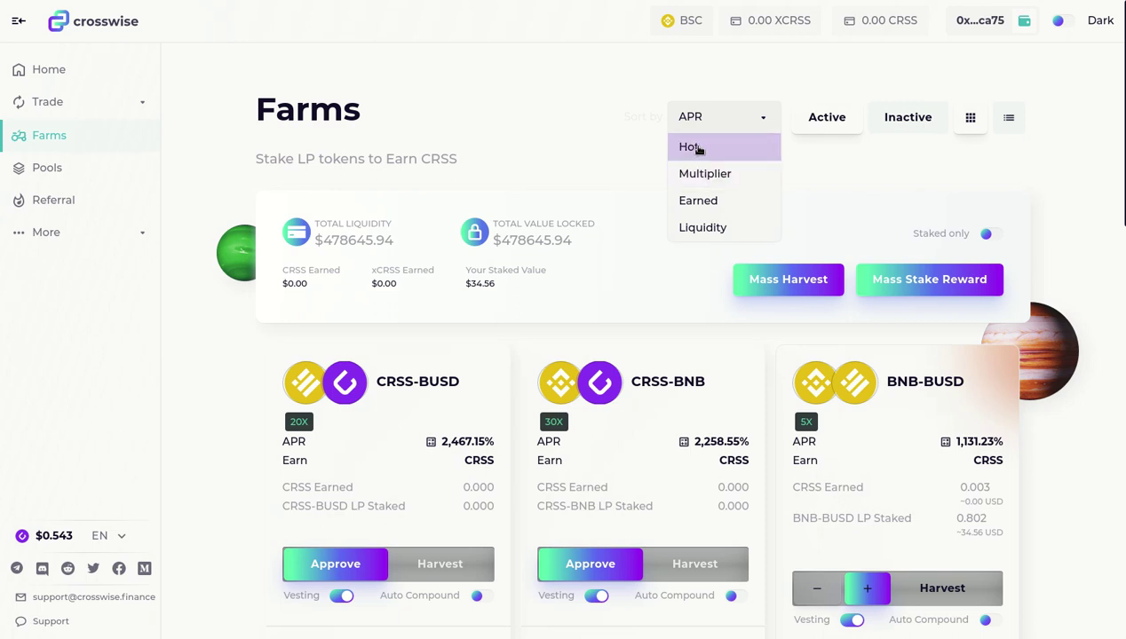
left_click(698, 150)
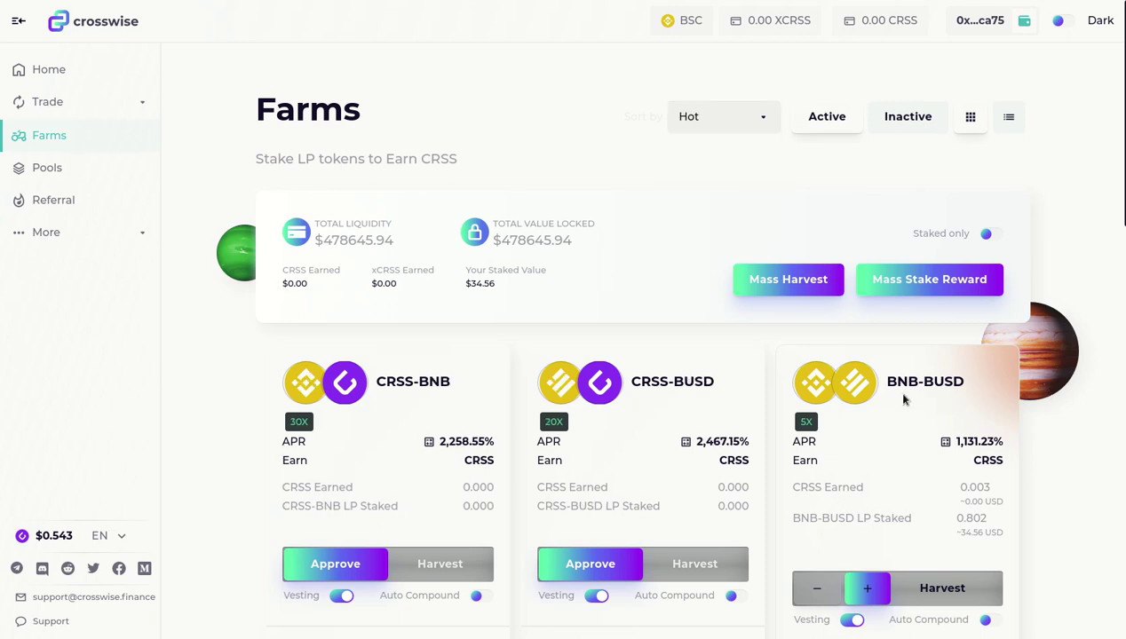
Step: Examine the reward token and compare the multipliers on the CRSS-BNB, CRSS-BUSD and BNB-BUSD farm cards
scroll(684, 309, "down", 2)
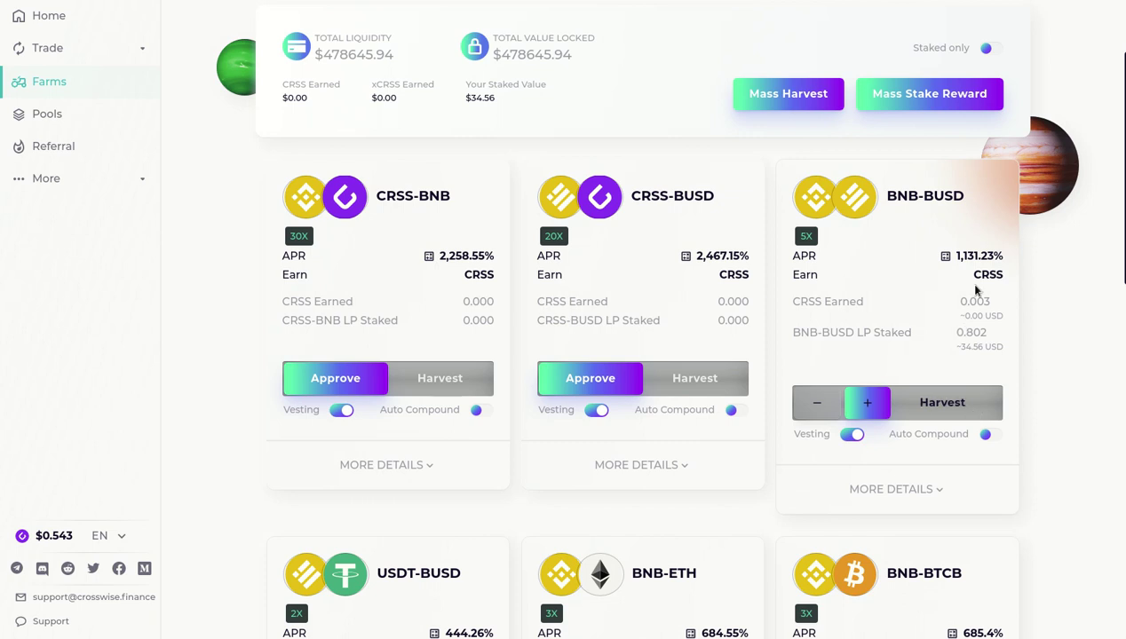
left_click_drag(971, 280, 1002, 286)
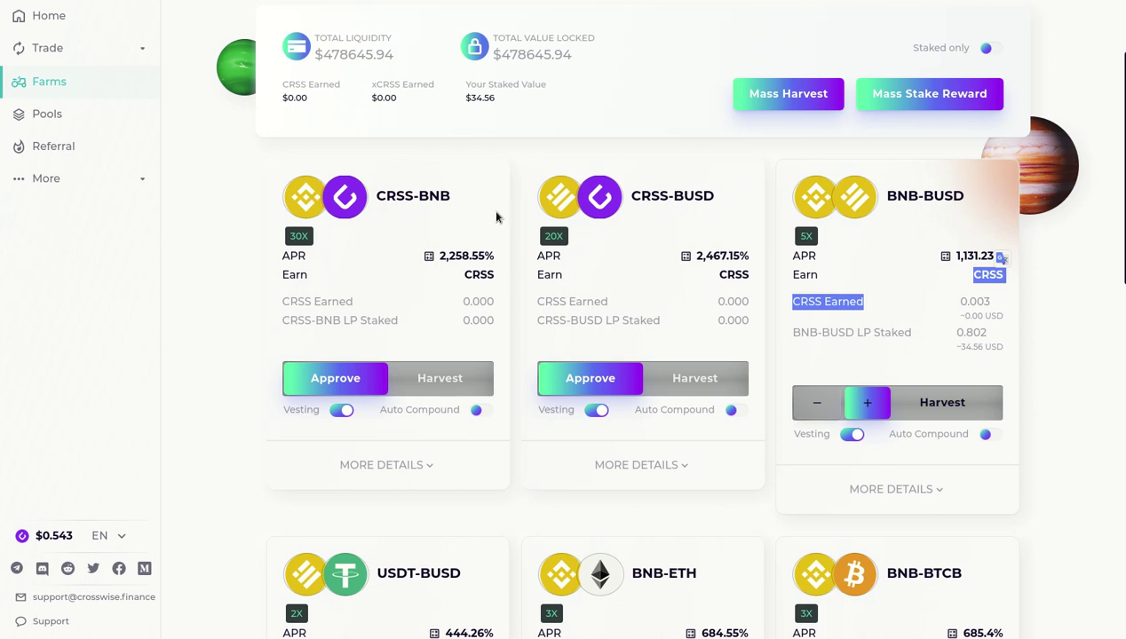
left_click_drag(453, 195, 372, 204)
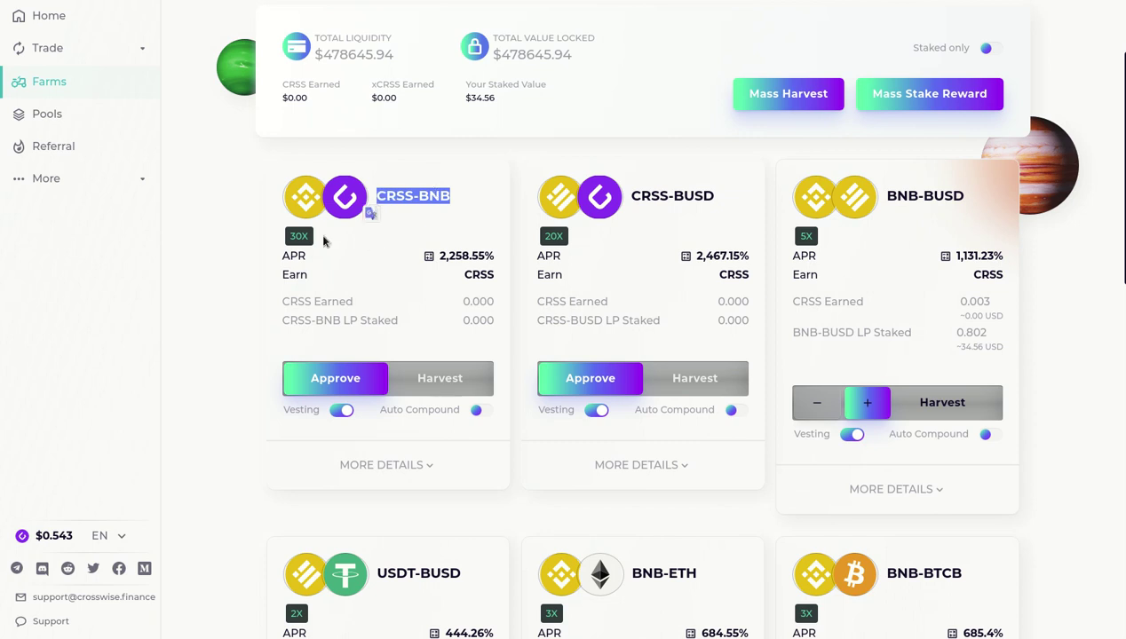
left_click(318, 240)
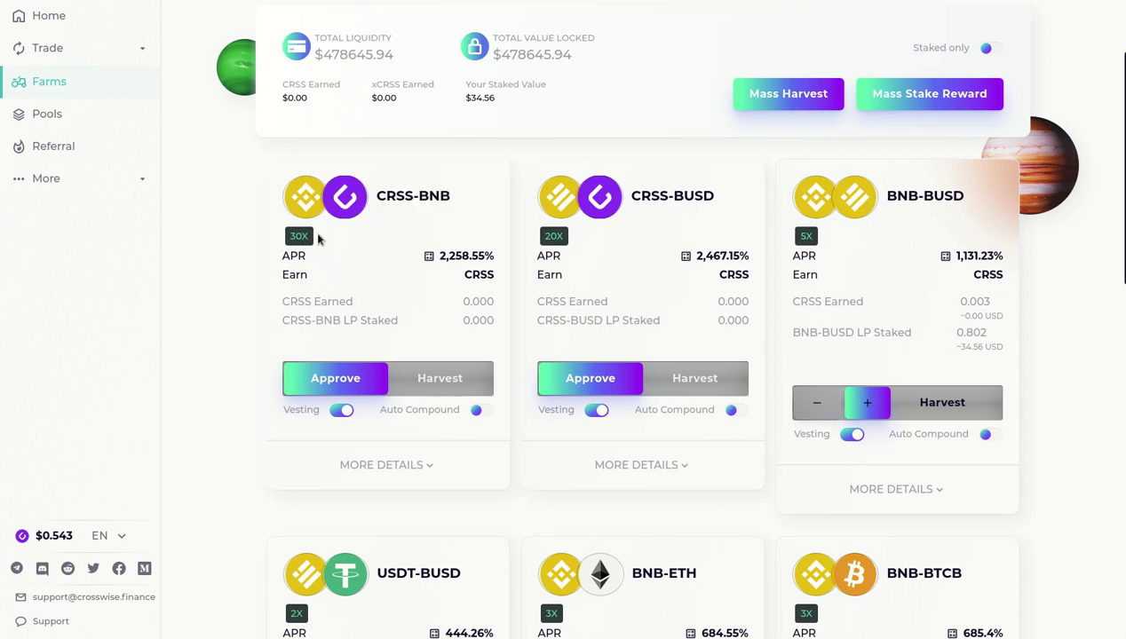
left_click_drag(319, 238, 284, 236)
left_click_drag(575, 239, 535, 241)
left_click(826, 240)
left_click_drag(832, 239, 796, 238)
Step: Look through the remaining farm cards to compare their multipliers and APRs
scroll(821, 386, "down", 2)
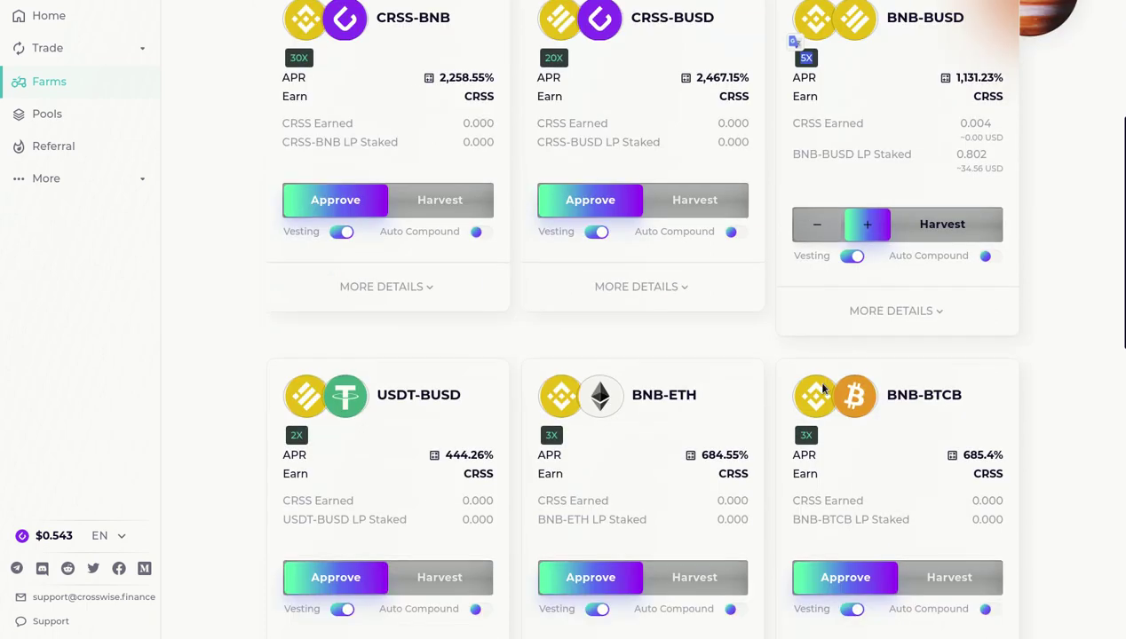
scroll(823, 388, "down", 2)
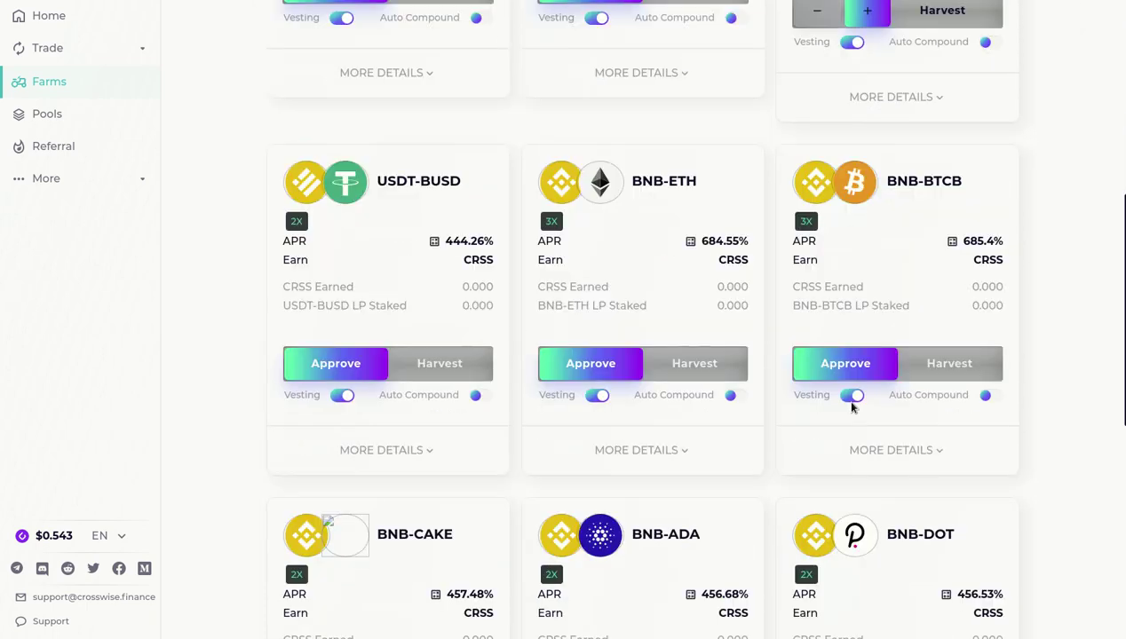
scroll(850, 405, "down", 3)
scroll(850, 405, "up", 4)
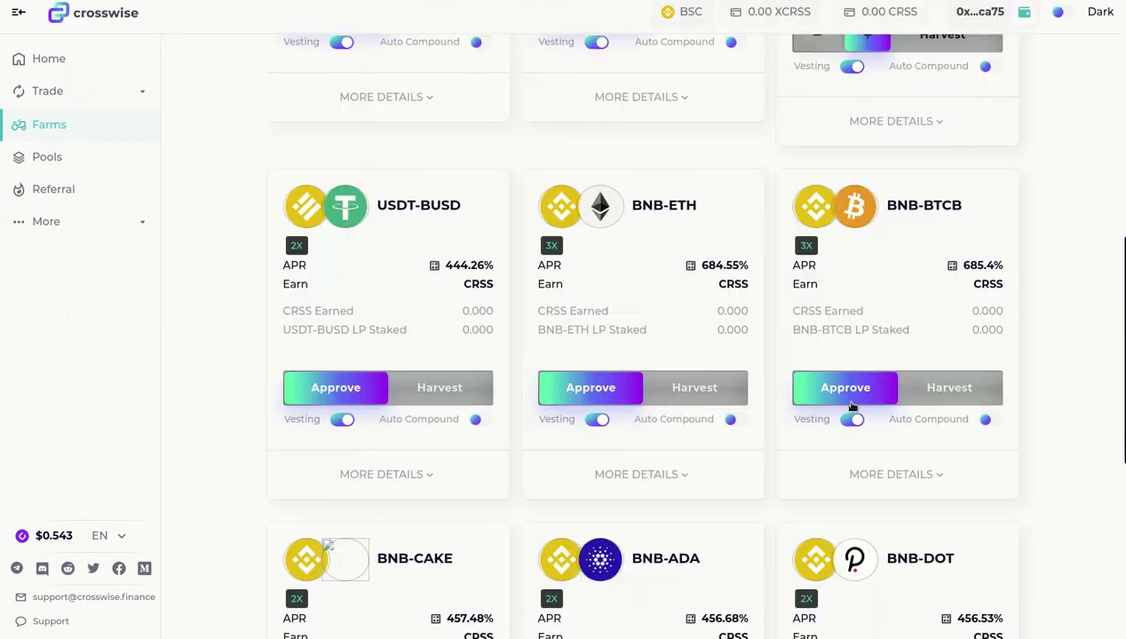
scroll(850, 405, "up", 4)
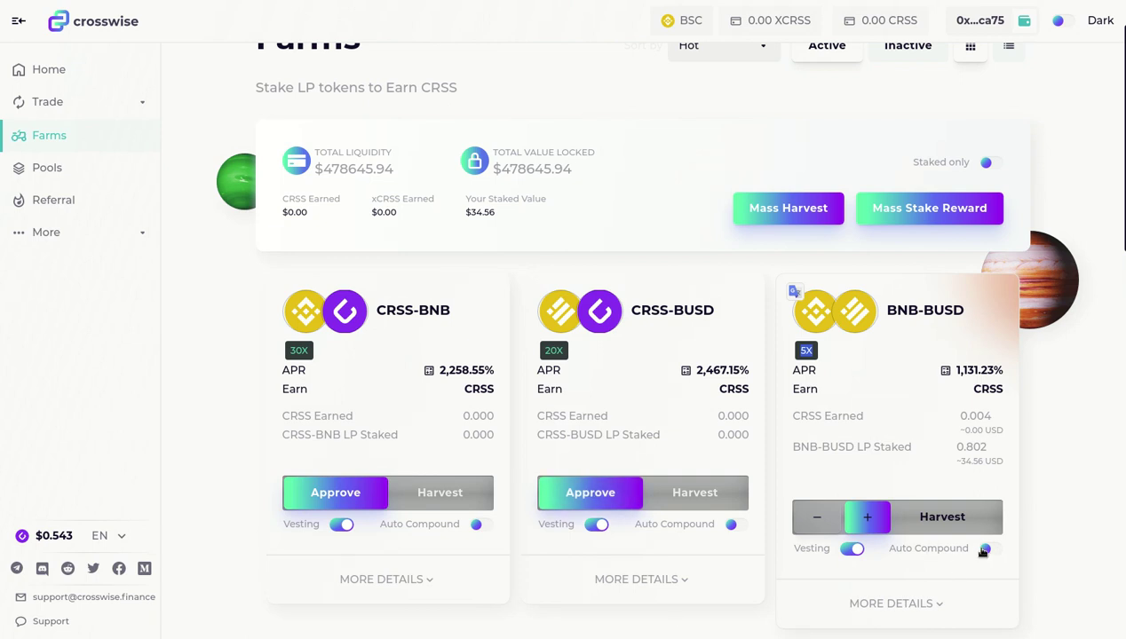
Step: Check the APR on the BNB-BUSD farm card and expand the card's details
scroll(982, 551, "down", 3)
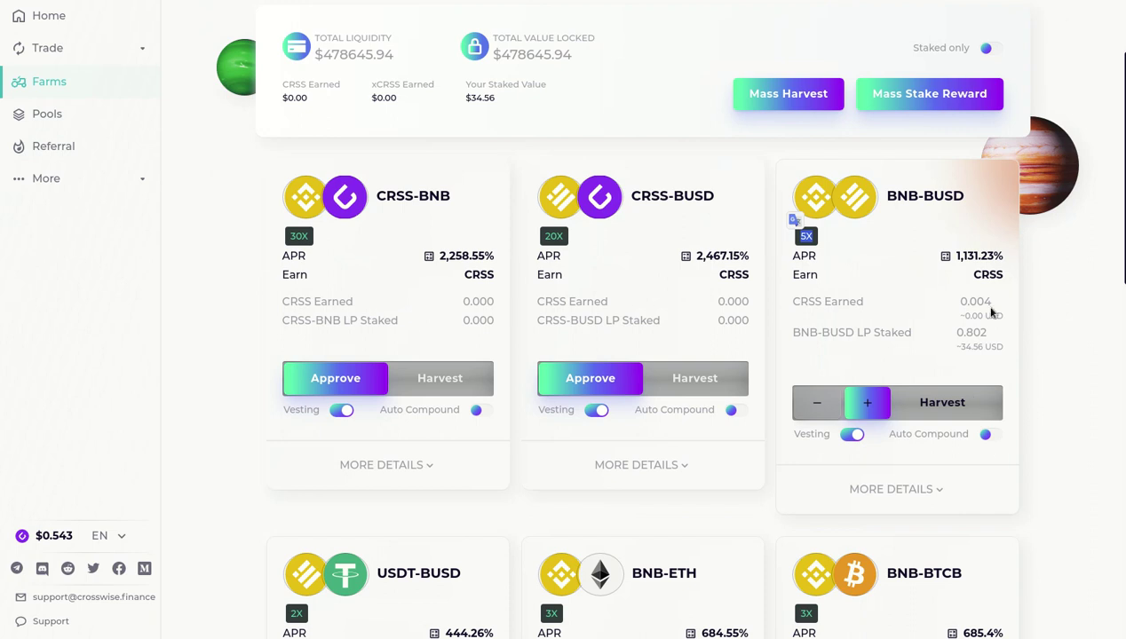
left_click_drag(818, 258, 786, 257)
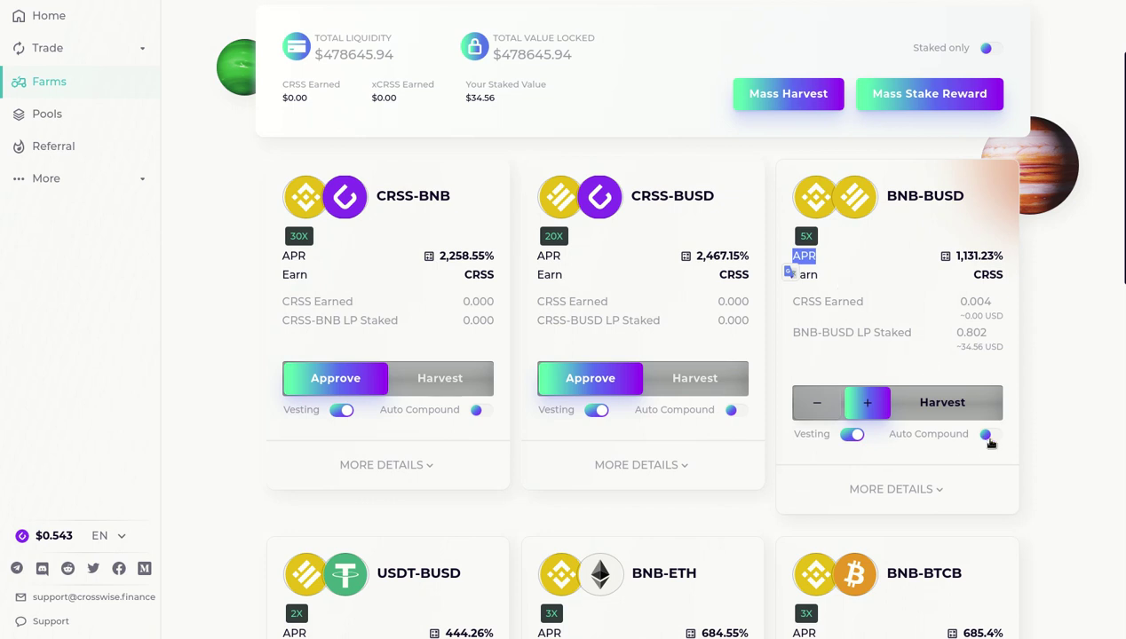
left_click(927, 495)
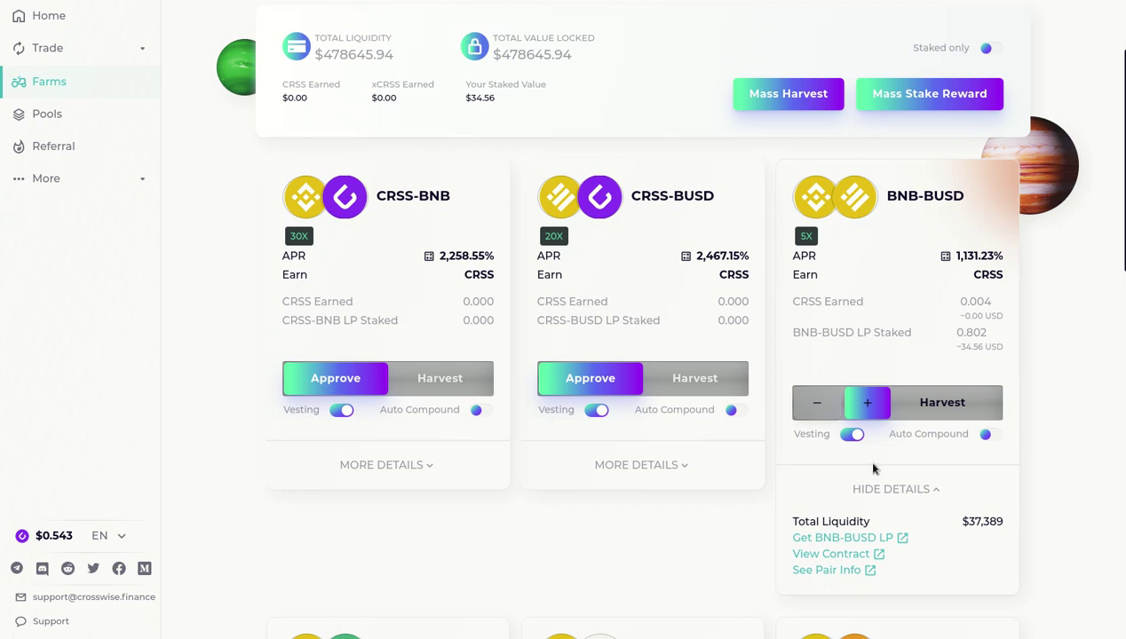
scroll(872, 468, "up", 3)
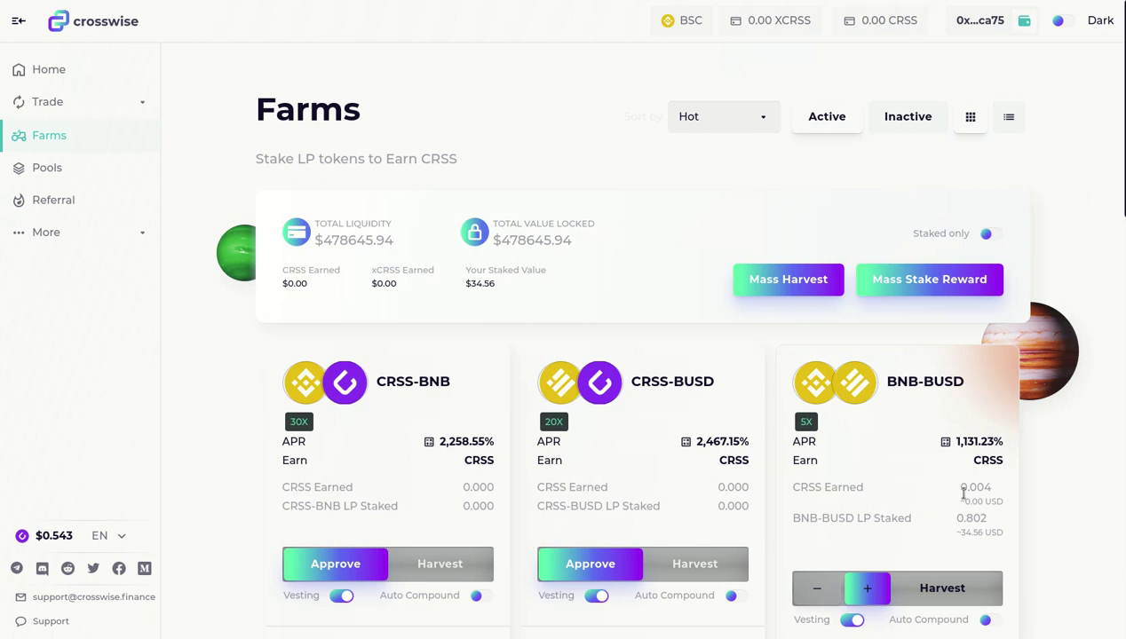
scroll(1079, 399, "down", 3)
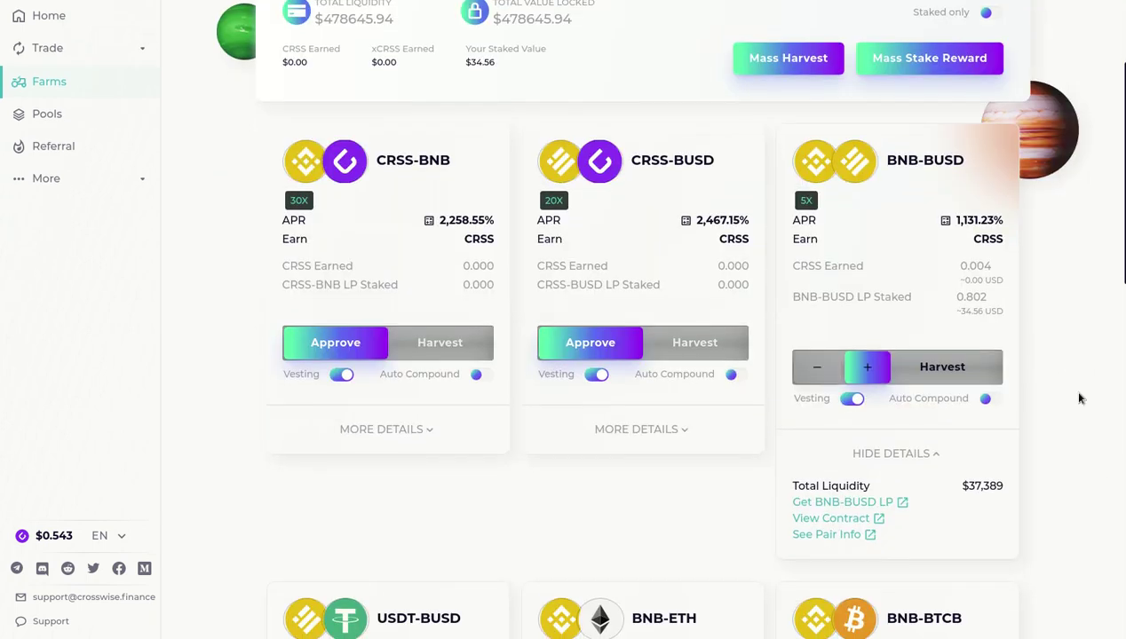
scroll(1080, 398, "up", 3)
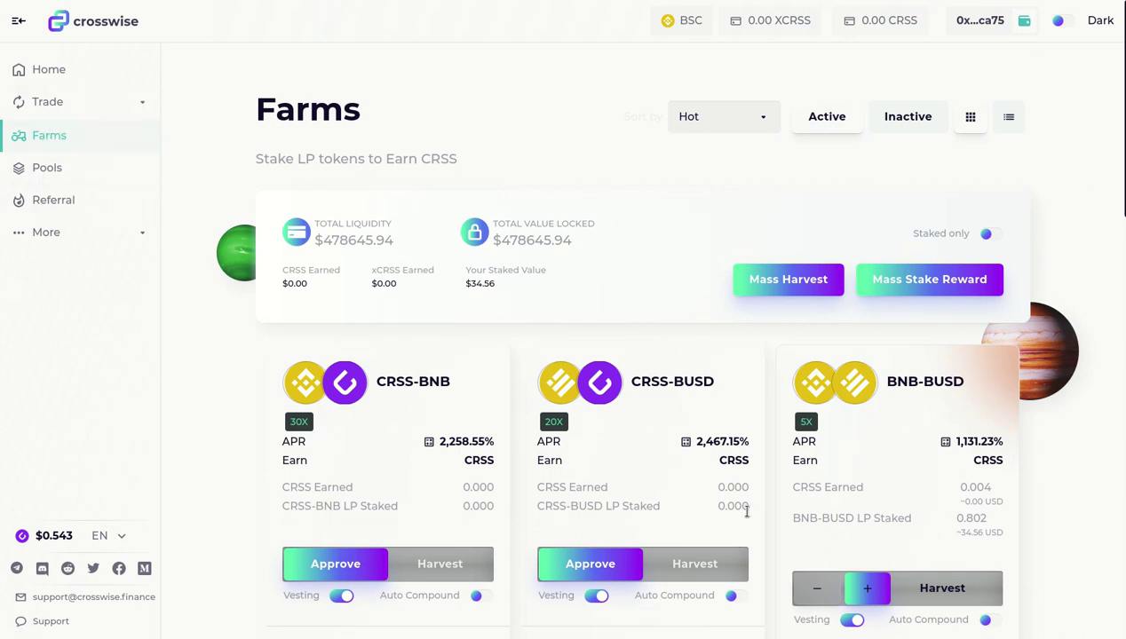
scroll(747, 518, "down", 1)
scroll(746, 518, "down", 1)
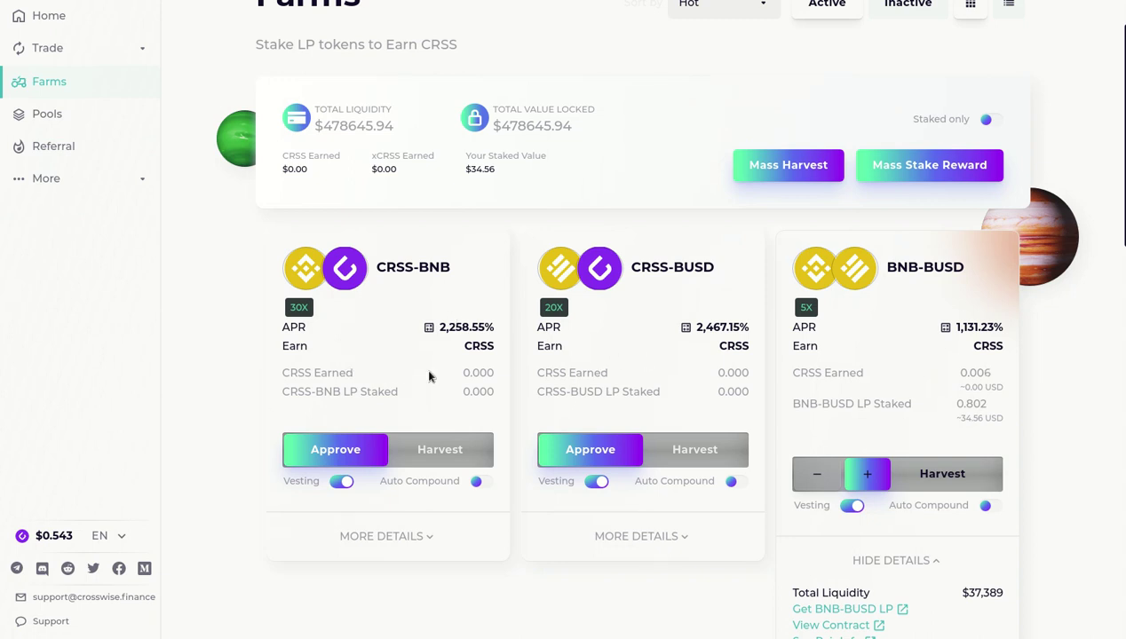
scroll(79, 266, "up", 2)
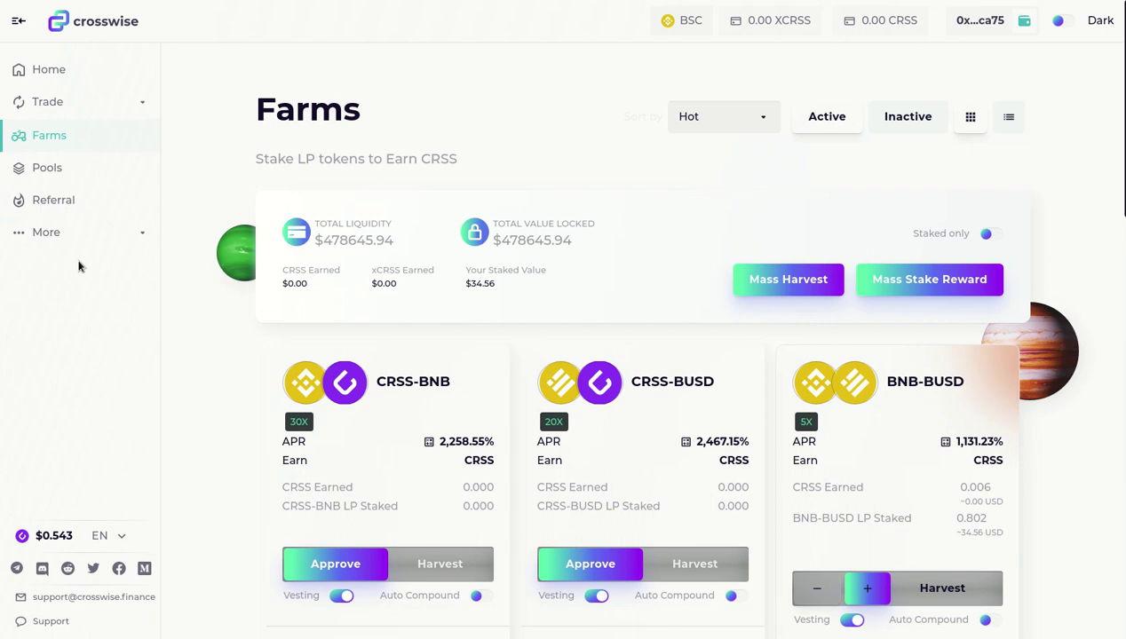